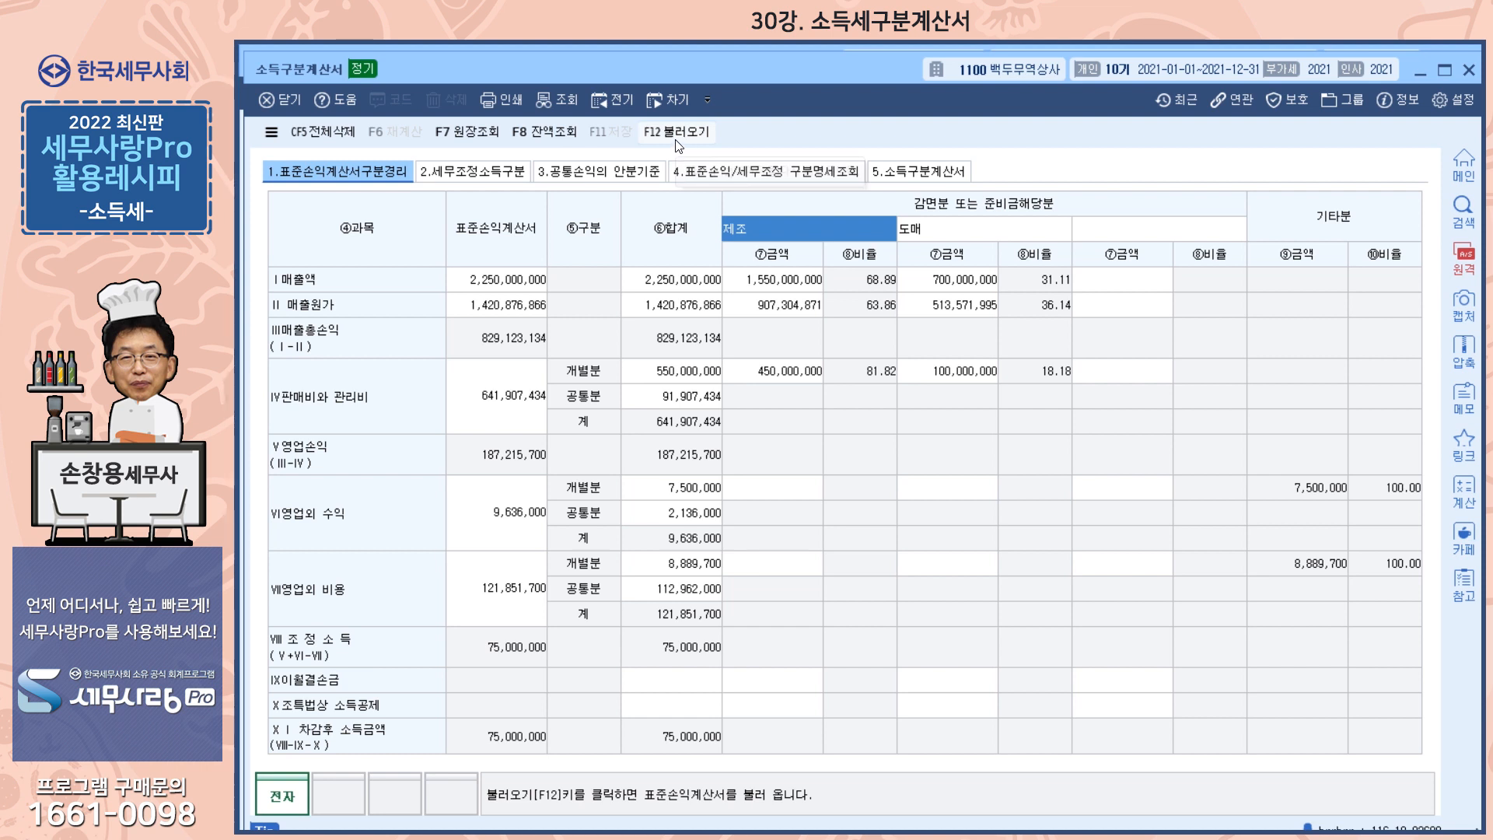
# Call up the reload of the 표준손익계산서 amounts and decline it
pyautogui.click(678, 138)
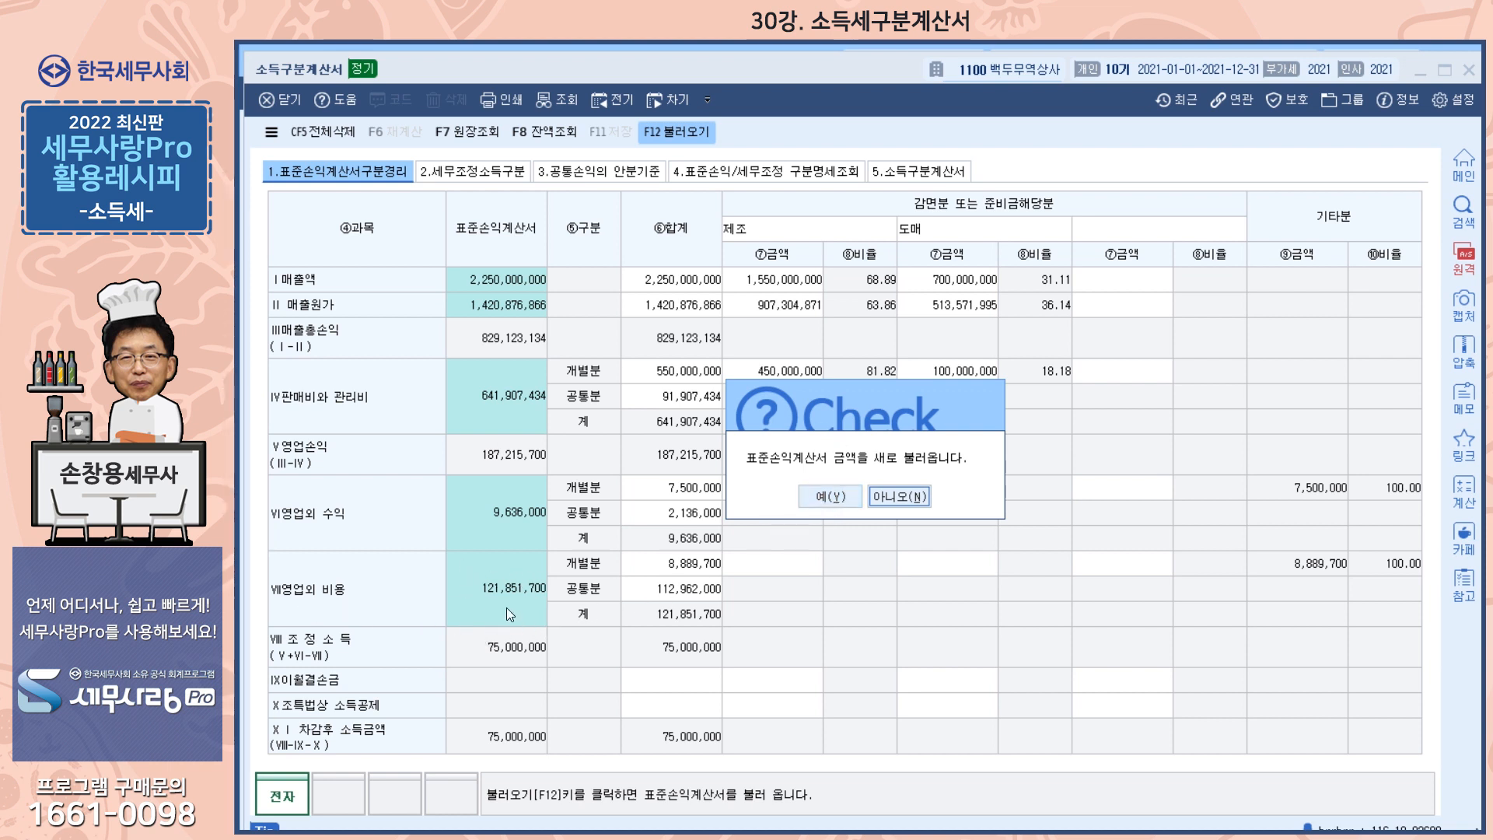
pyautogui.click(897, 496)
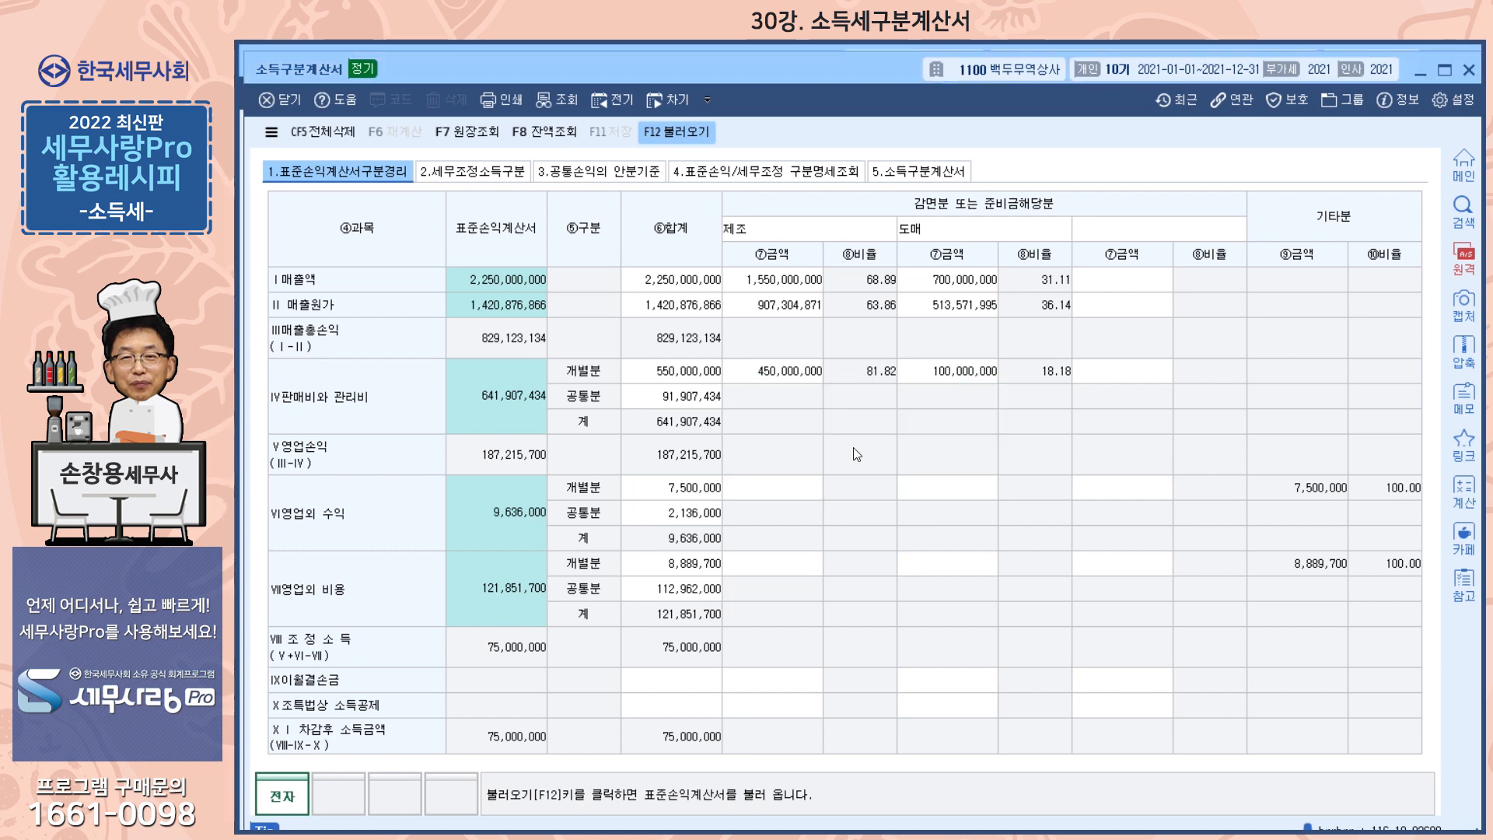
# Open the 표준손익계산서, review its amounts down to 당기순손익, including the 소득세등 line, and close it
pyautogui.moveTo(748, 67); pyautogui.dragTo(746, 96)
pyautogui.click(744, 62)
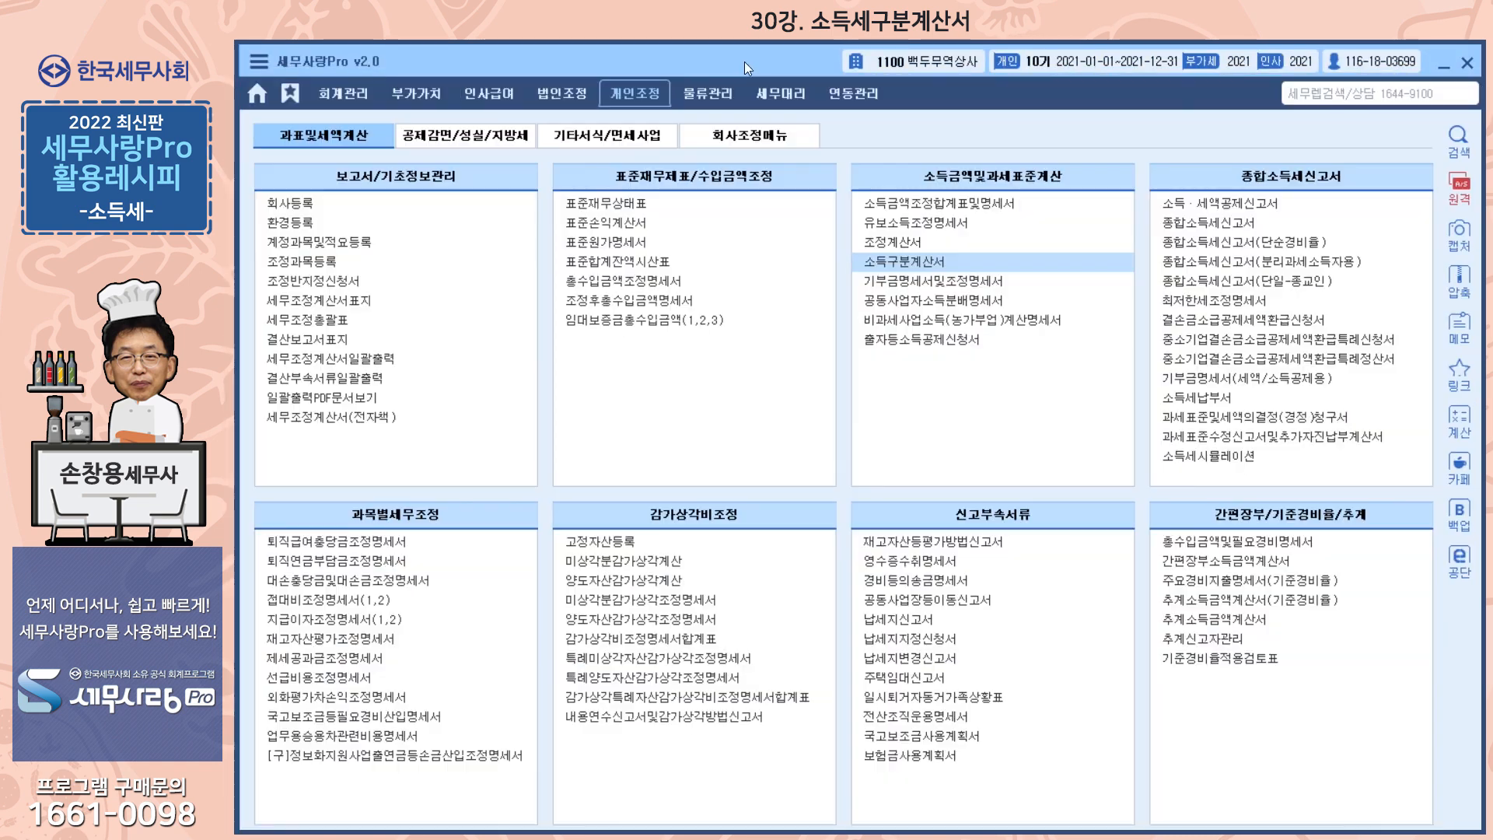
pyautogui.click(622, 226)
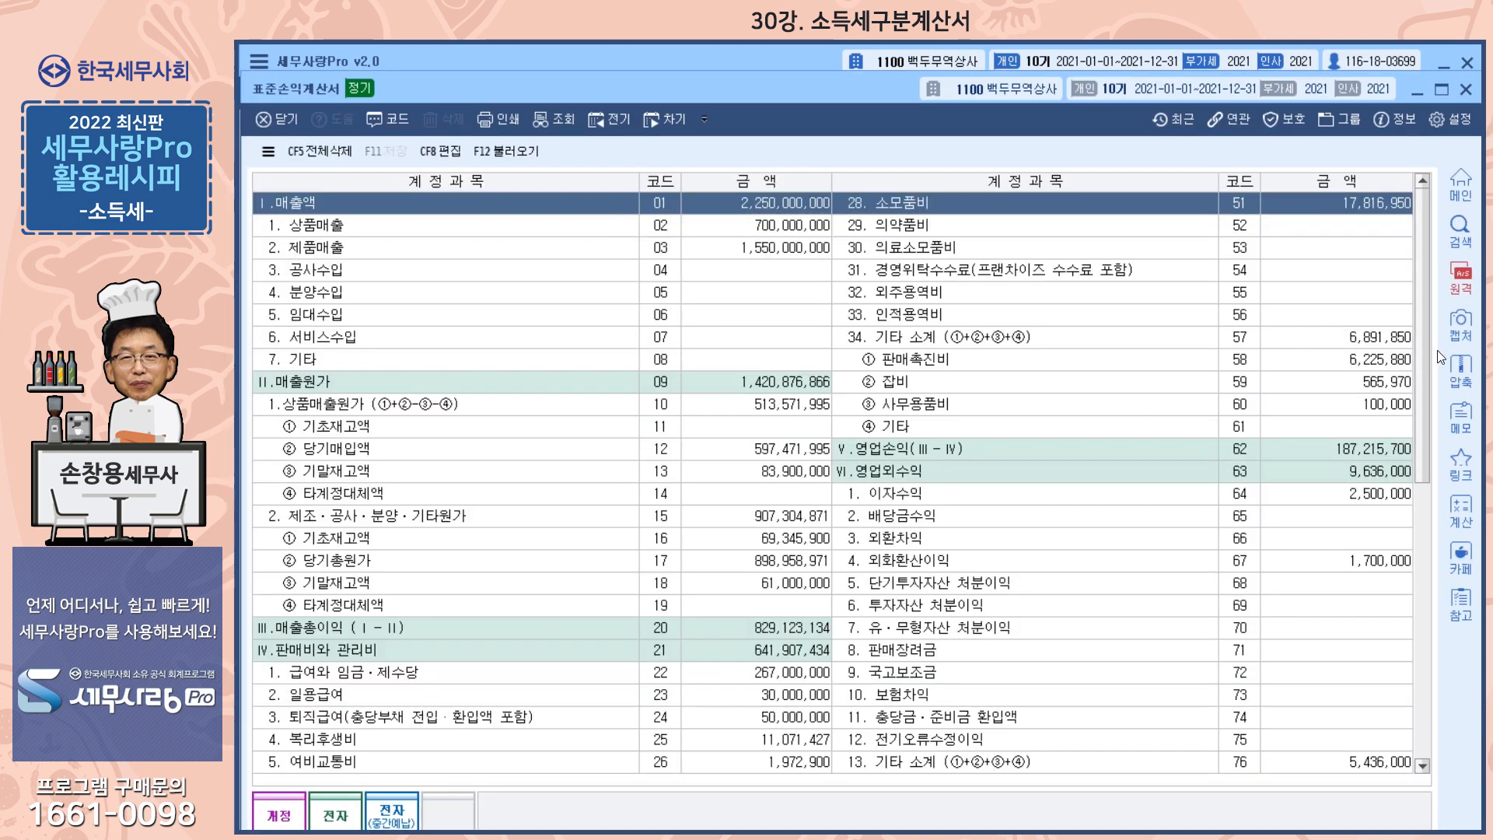
pyautogui.moveTo(1427, 339); pyautogui.dragTo(1449, 693)
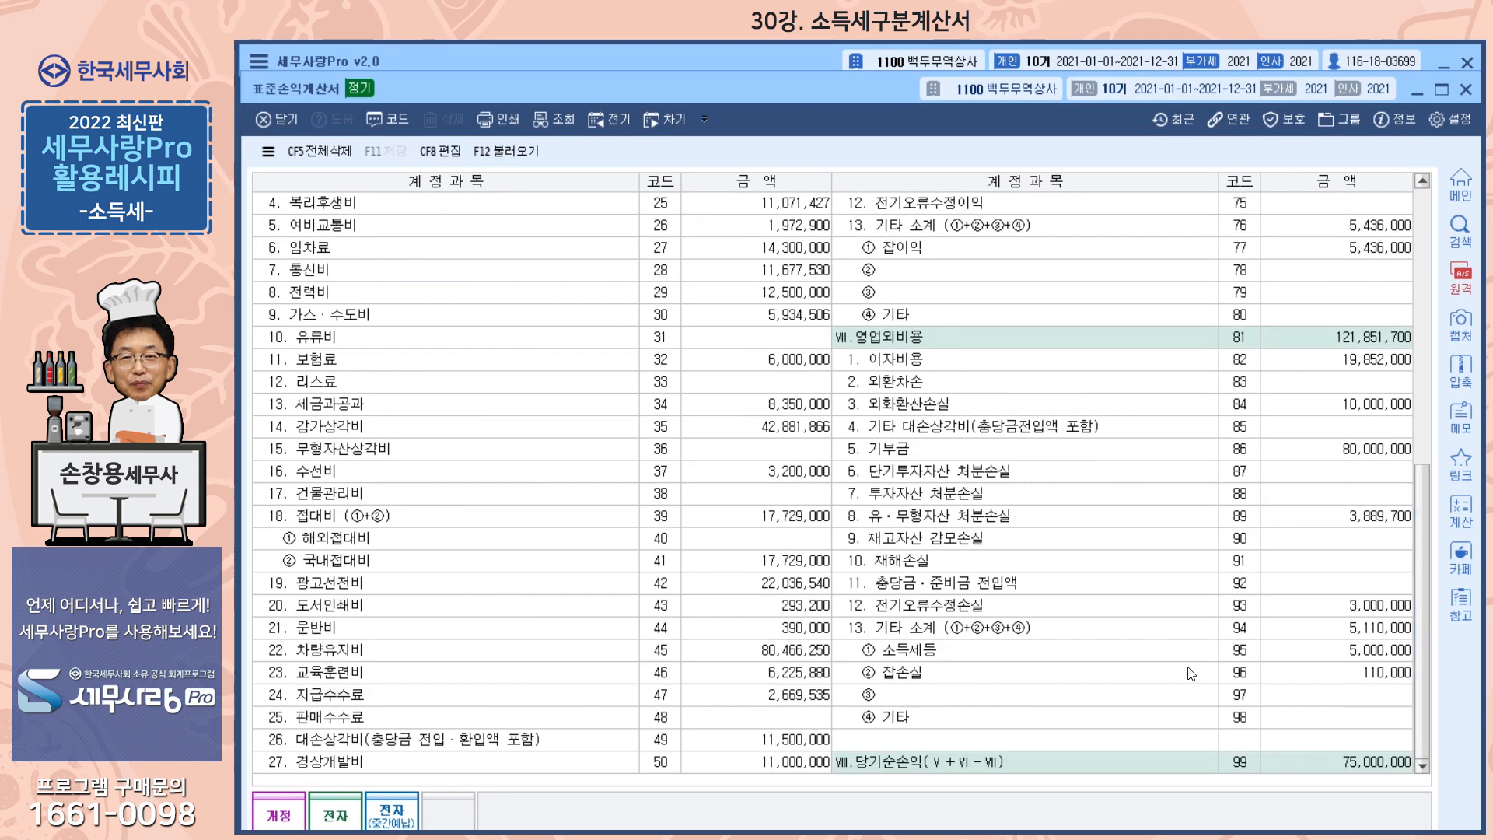
pyautogui.click(1376, 655)
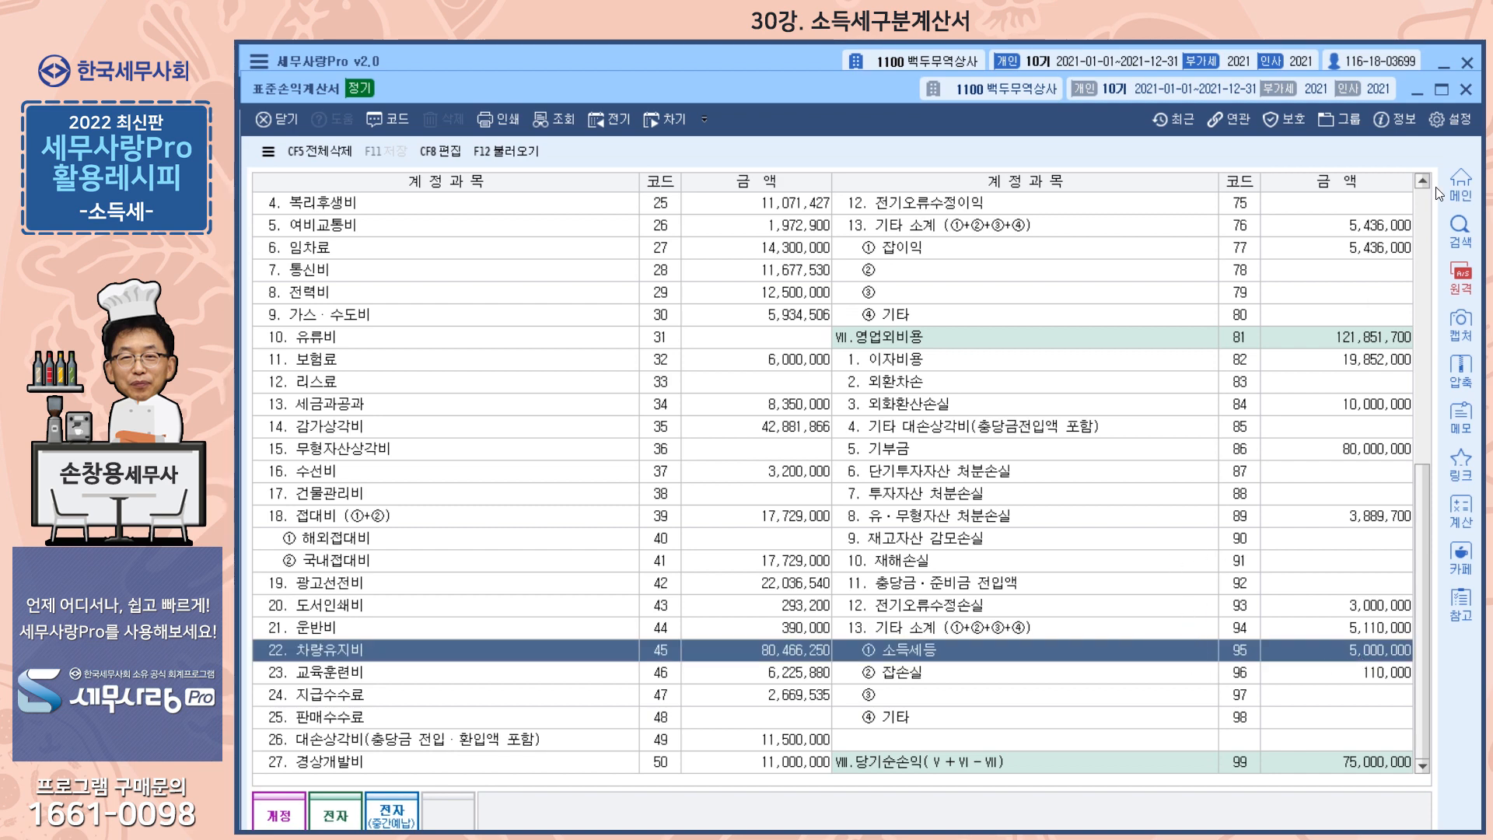
pyautogui.click(1466, 89)
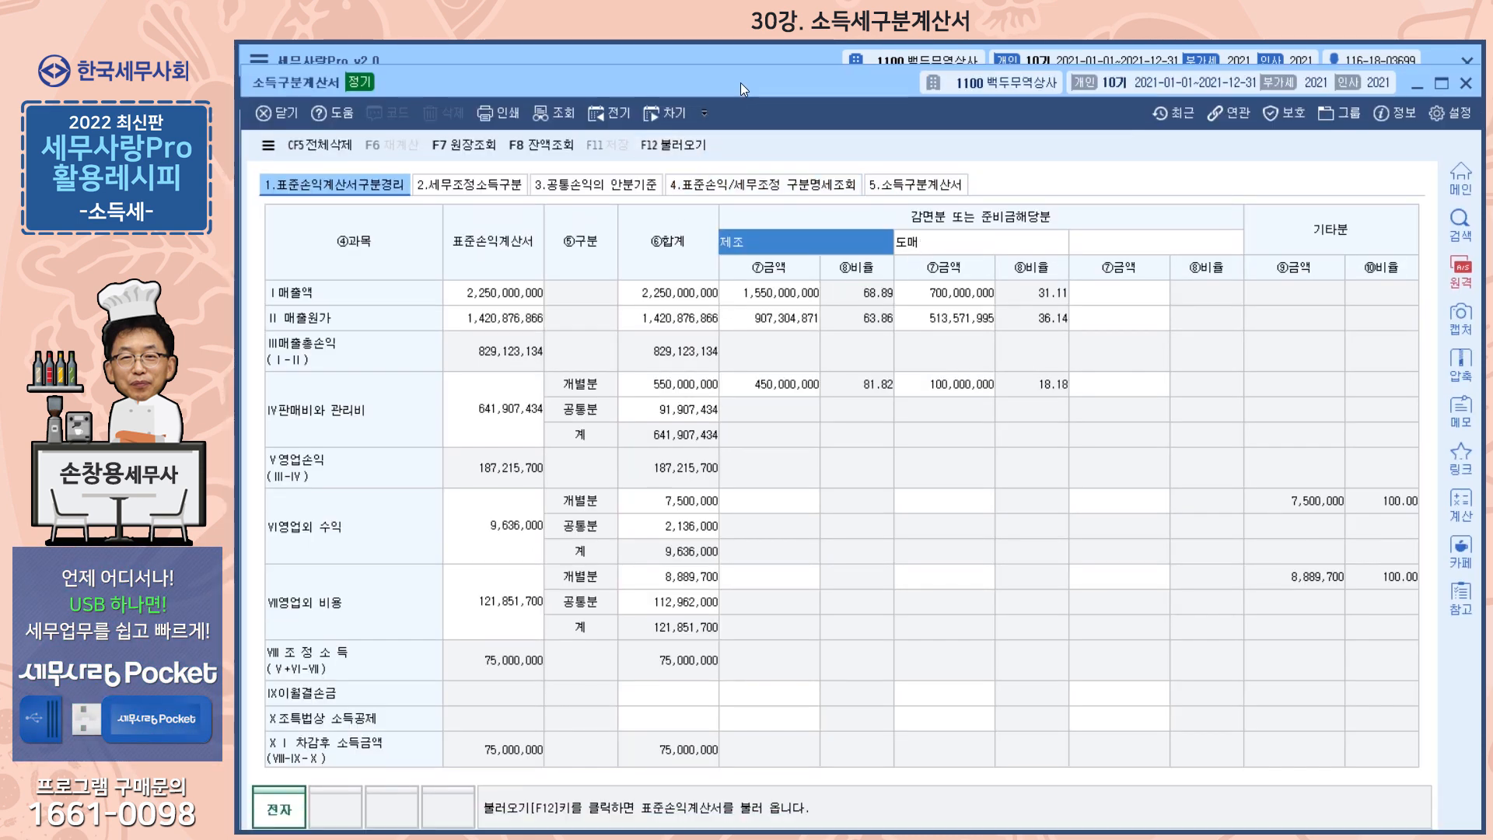
# In the 소득구분계산서, examine how 매출액 and 매출원가 are divided between 제조 and 도매
pyautogui.moveTo(741, 82); pyautogui.dragTo(741, 66)
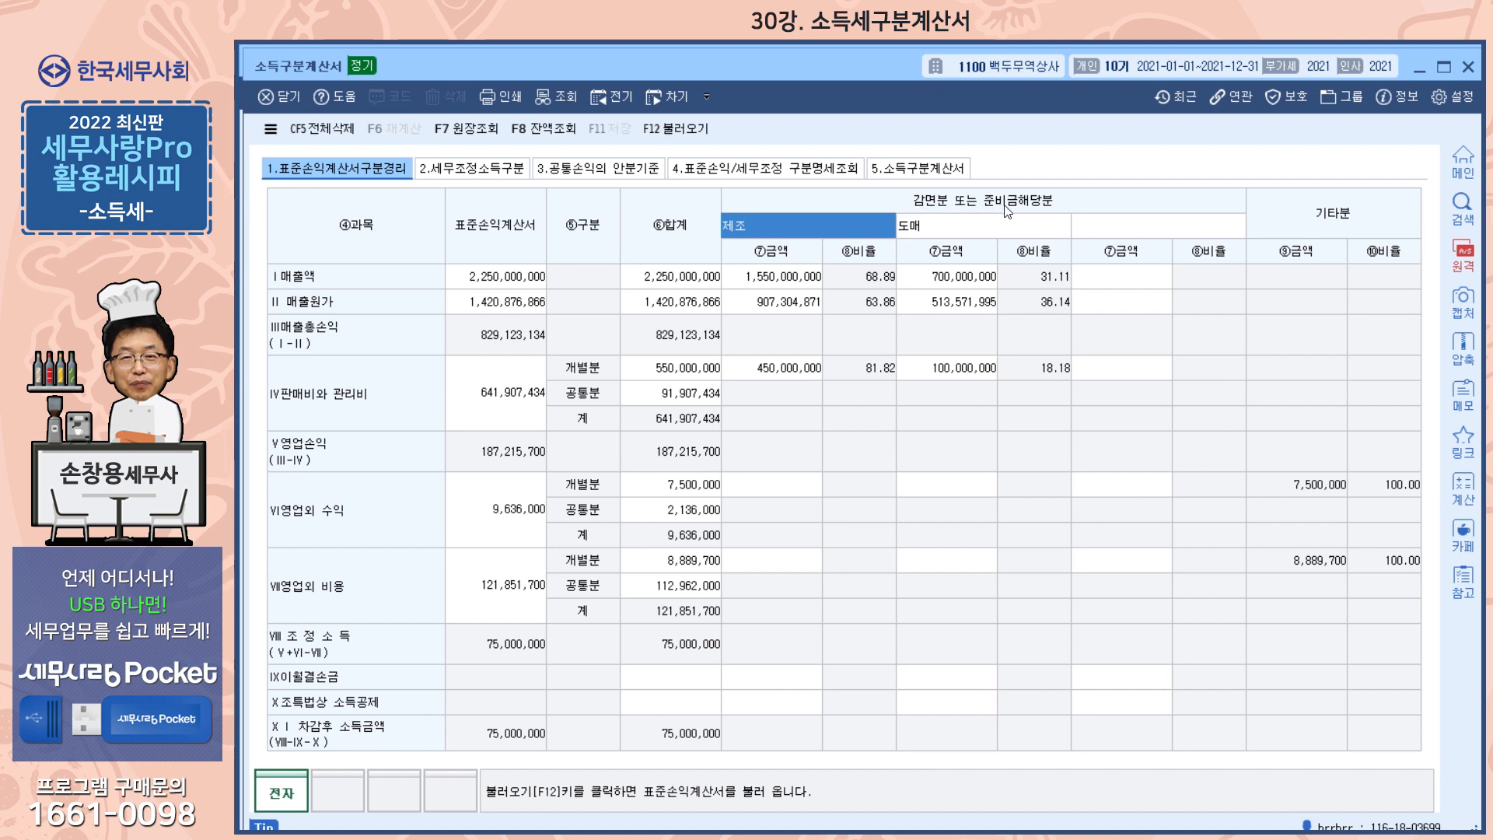
pyautogui.click(933, 225)
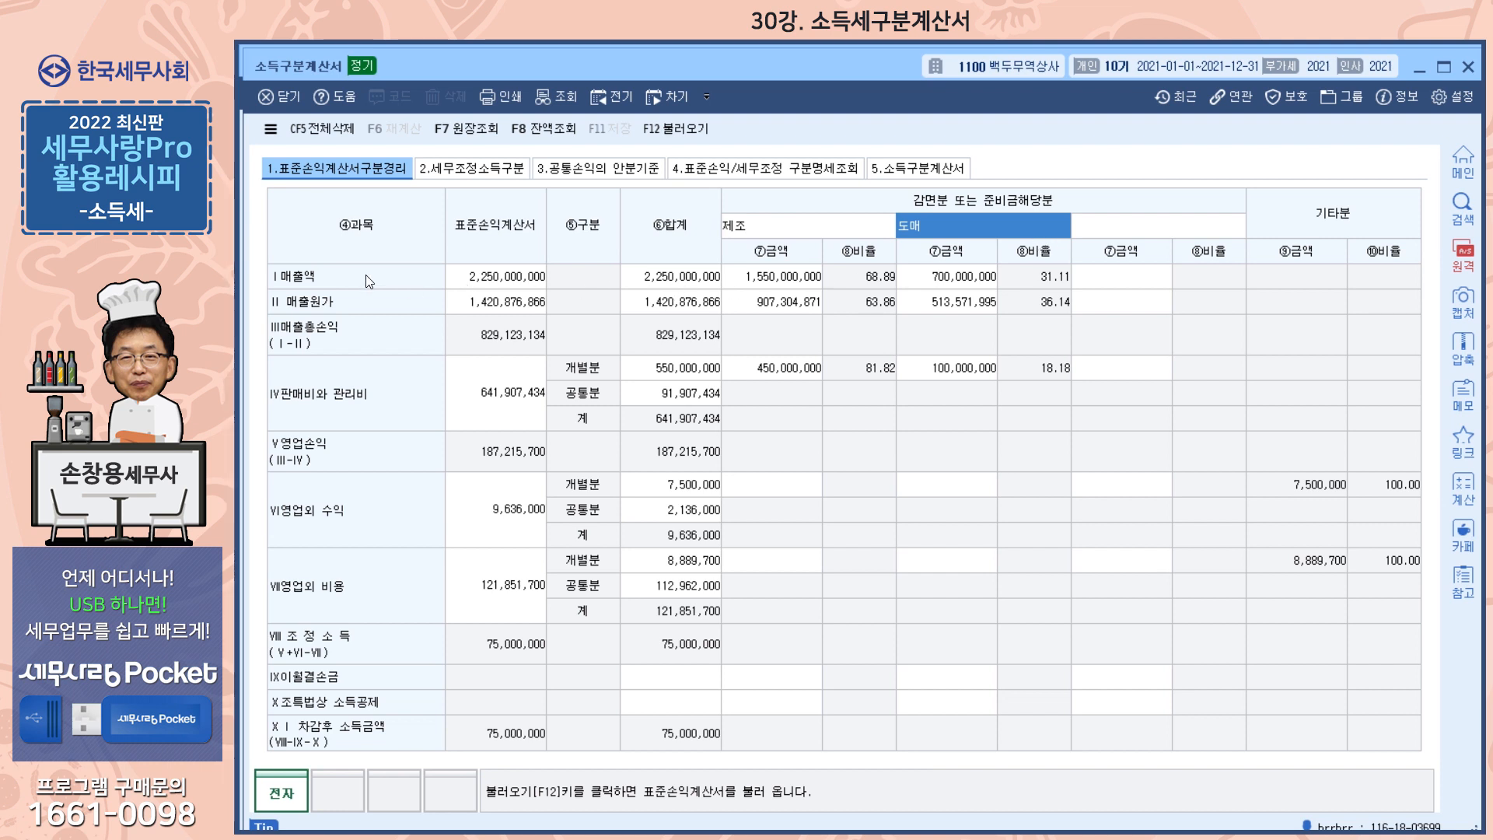
pyautogui.click(699, 278)
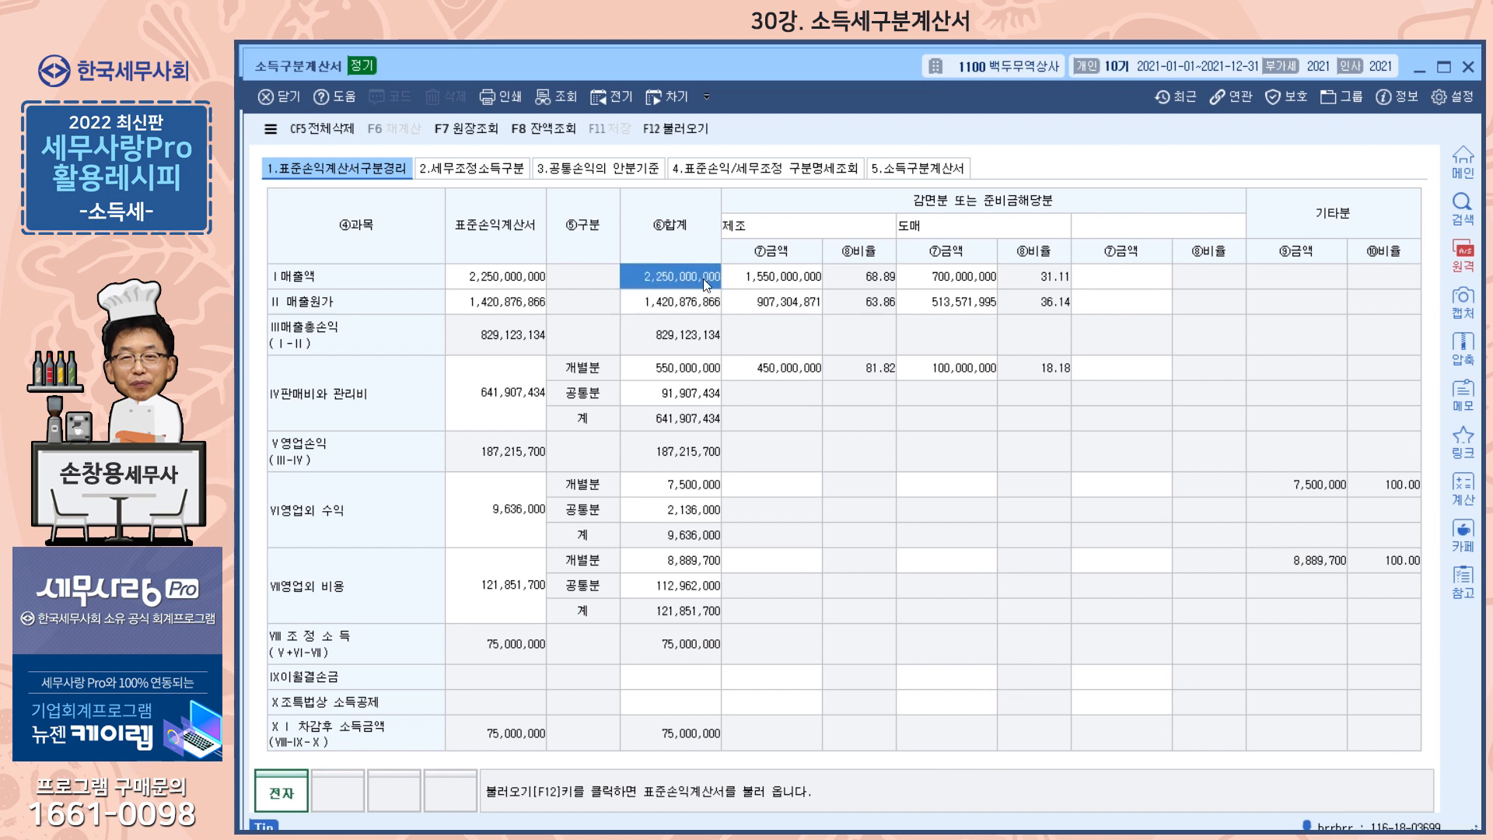
pyautogui.click(779, 281)
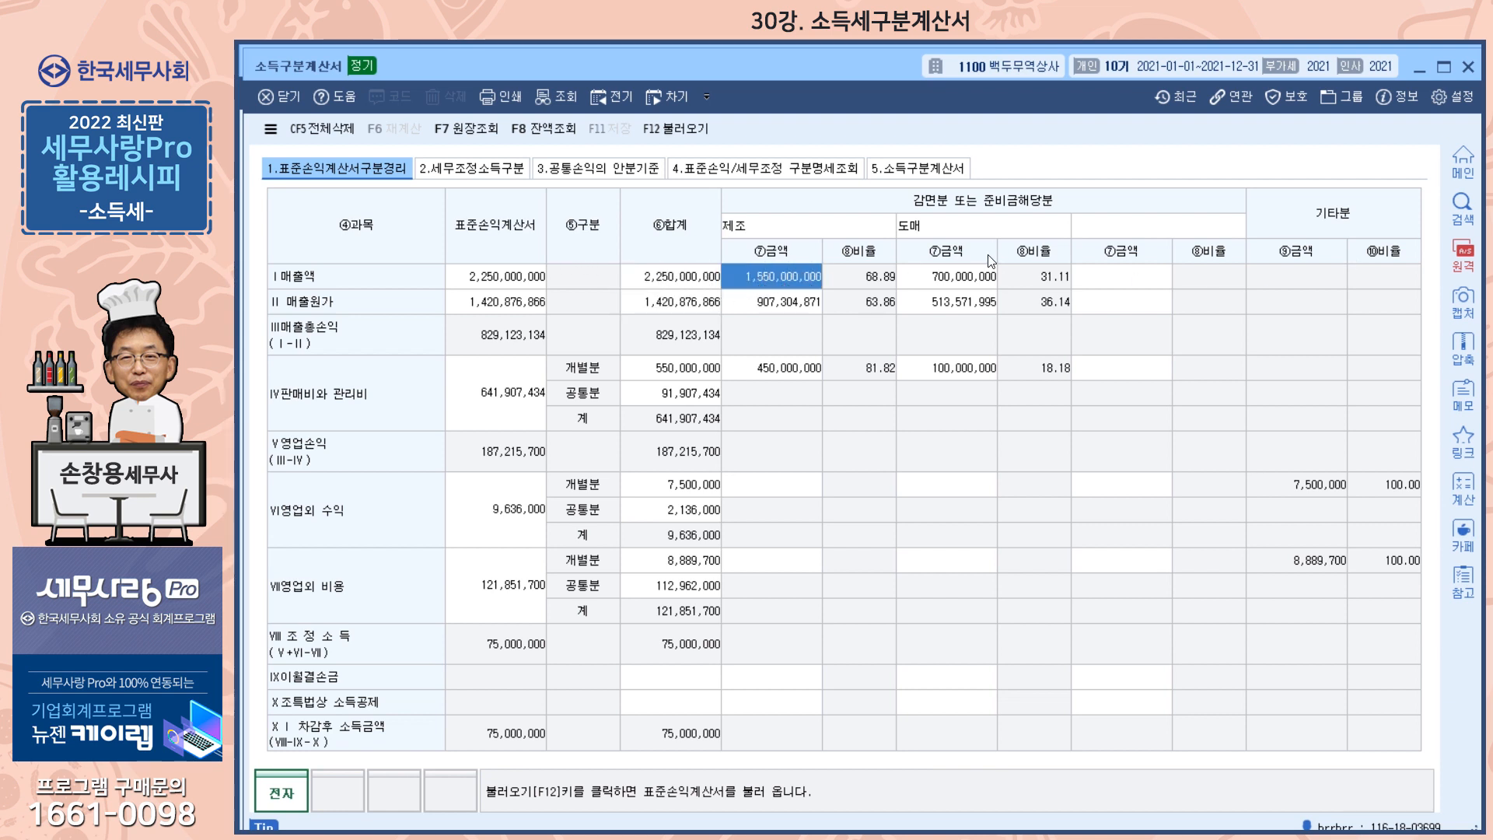
pyautogui.click(973, 276)
pyautogui.click(807, 303)
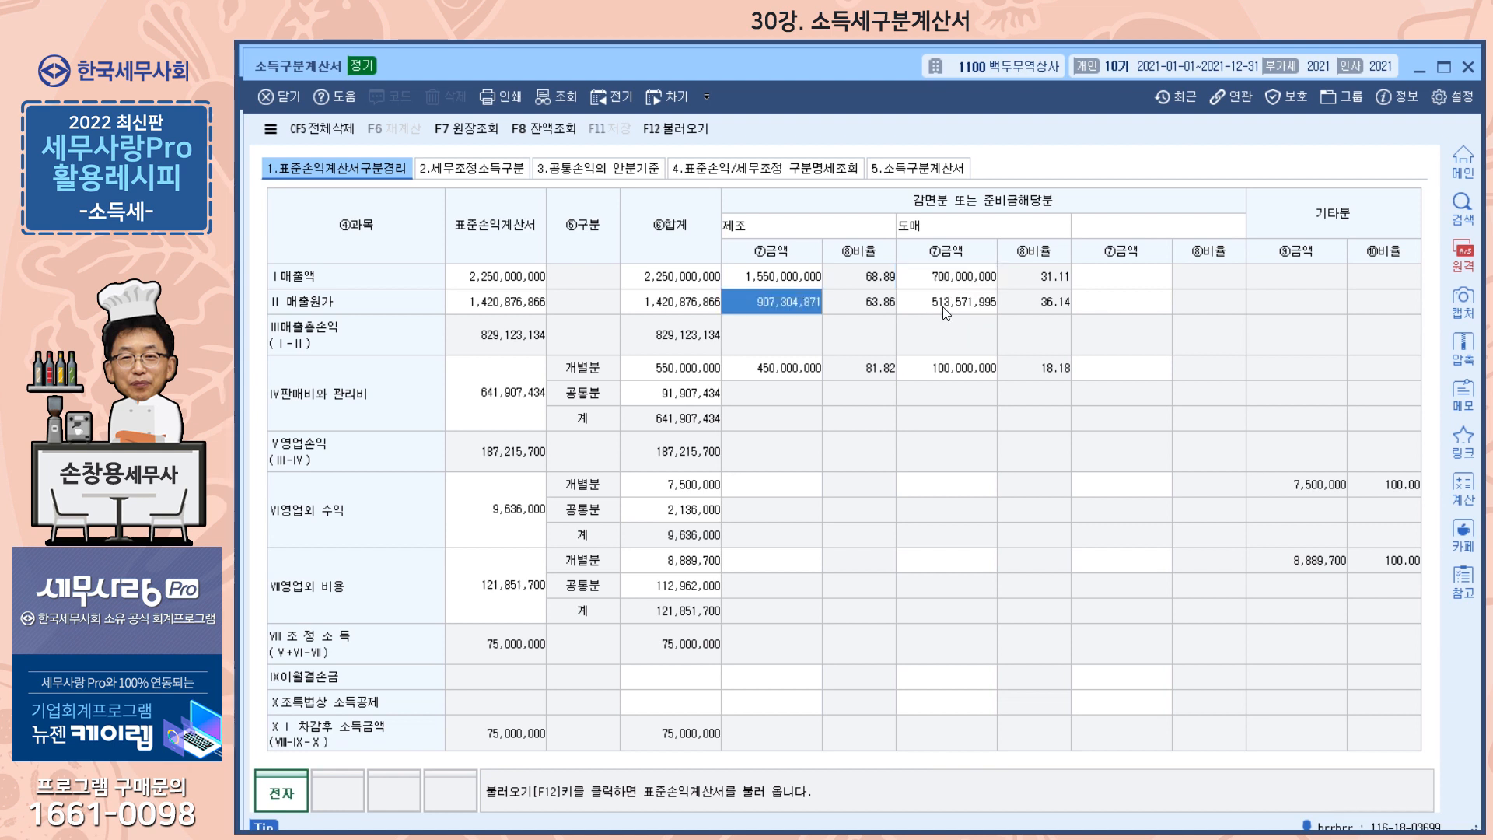
pyautogui.click(972, 305)
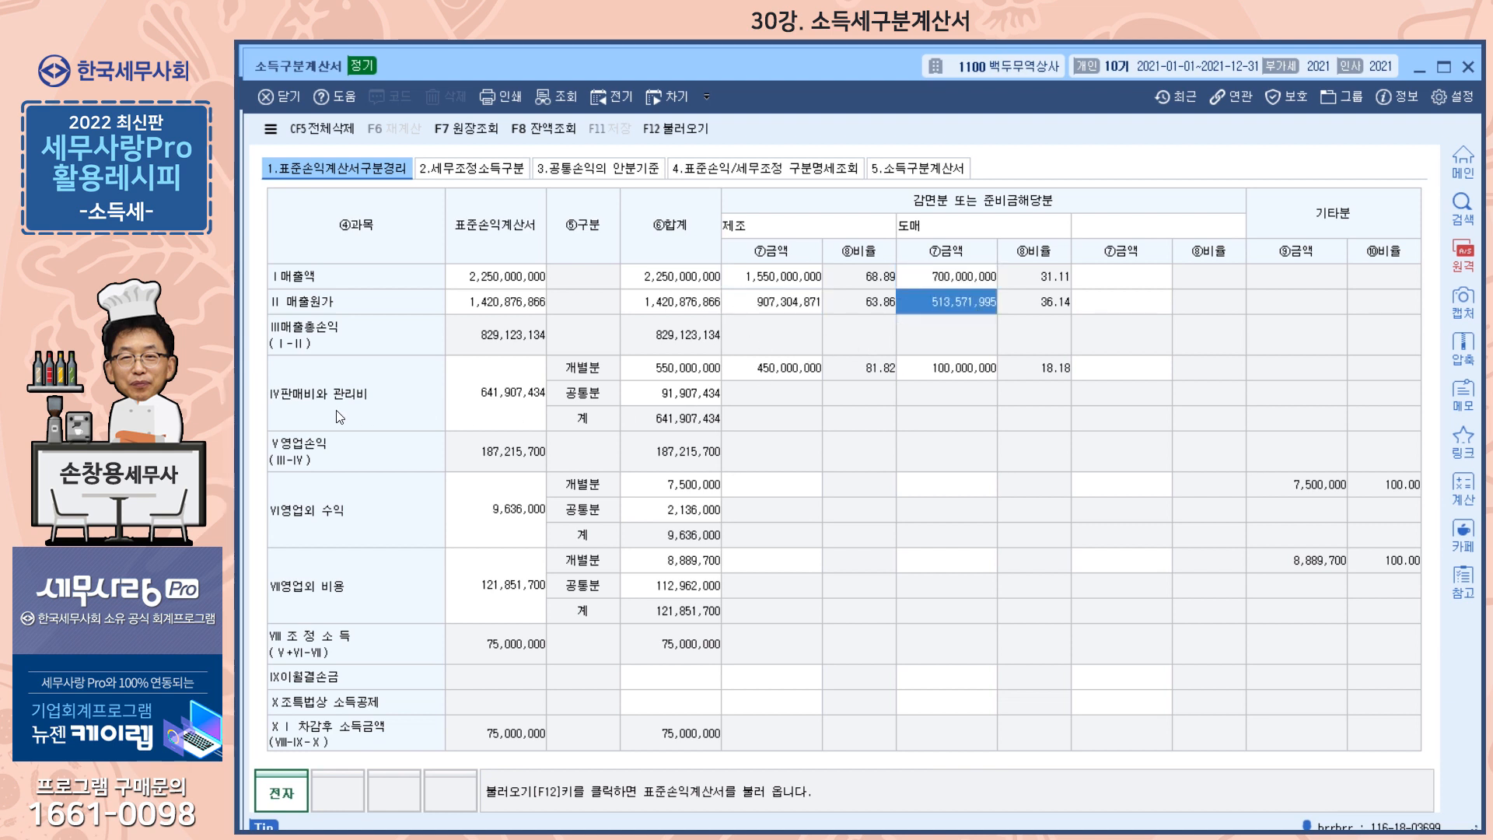
# Examine the 개별분 and 공통분 totals of 판매비와 관리비 and 영업외 수익
pyautogui.click(709, 396)
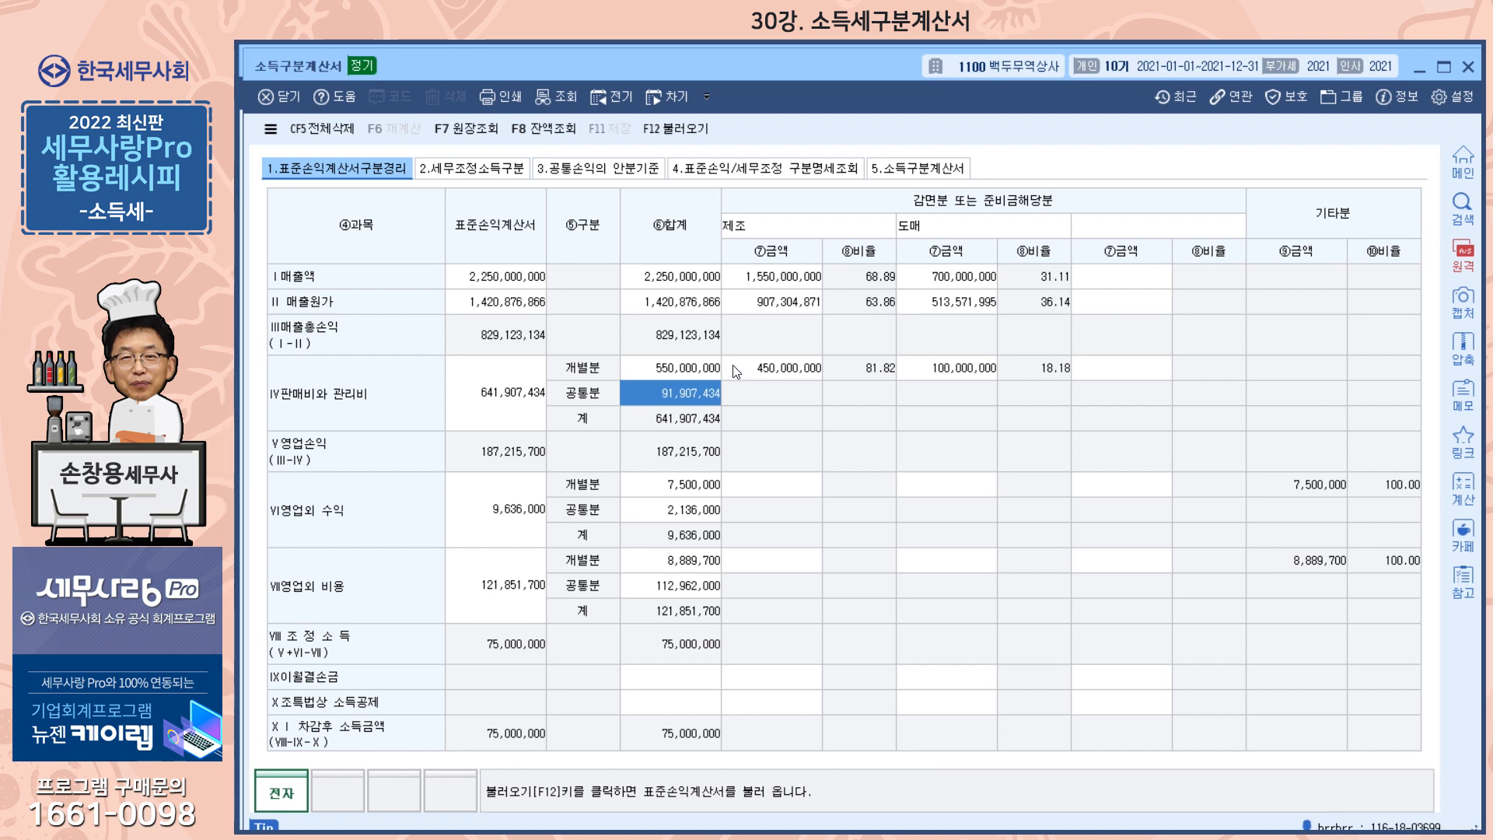
pyautogui.click(680, 371)
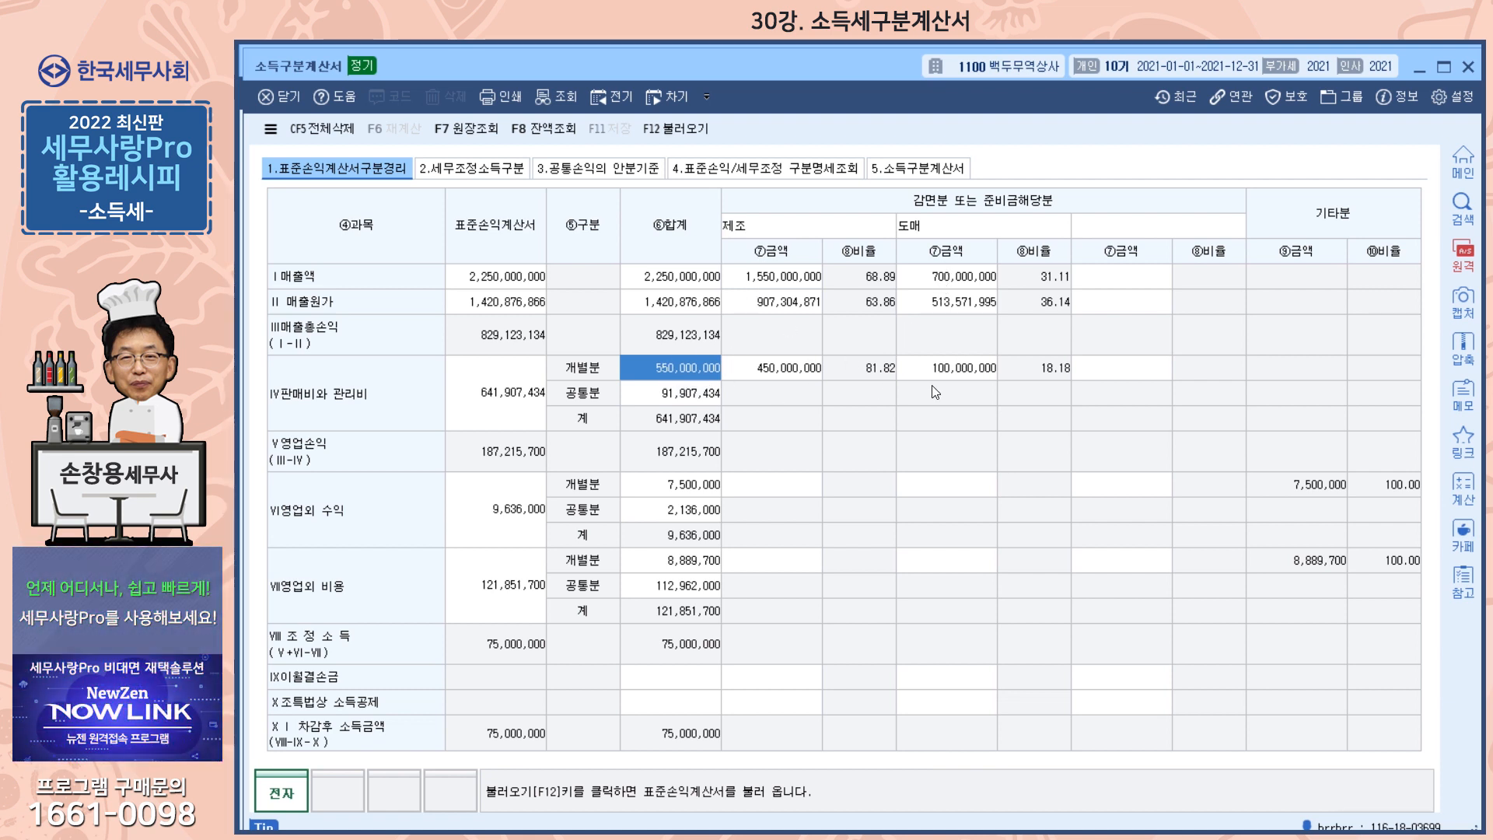
pyautogui.click(694, 510)
pyautogui.click(695, 487)
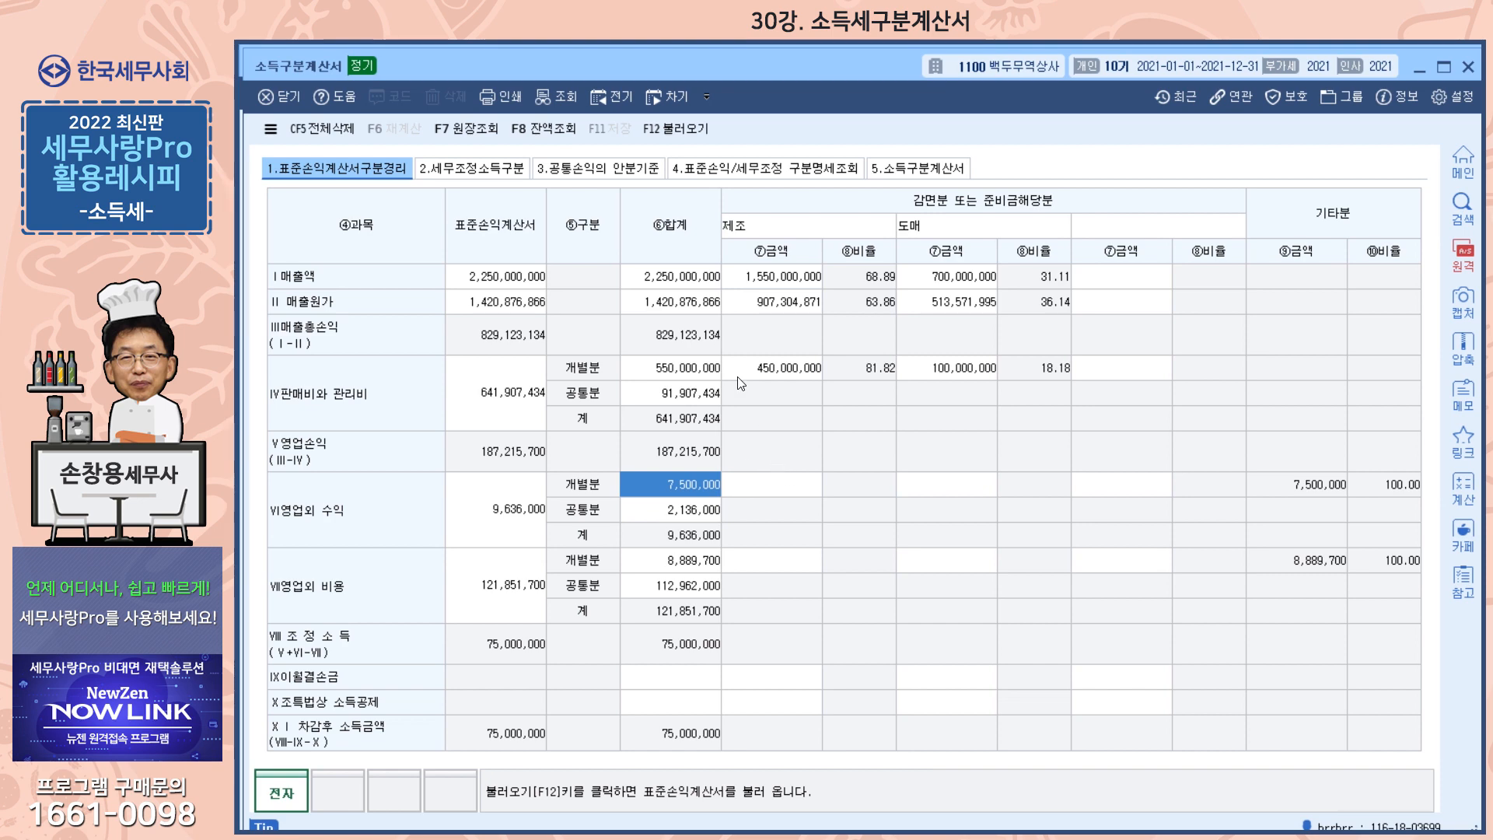
# Open the 합계잔액시산표 from 회계관리 and locate the 이자수익 account under 영업외수익
pyautogui.moveTo(805, 67); pyautogui.dragTo(802, 129)
pyautogui.press('Escape')
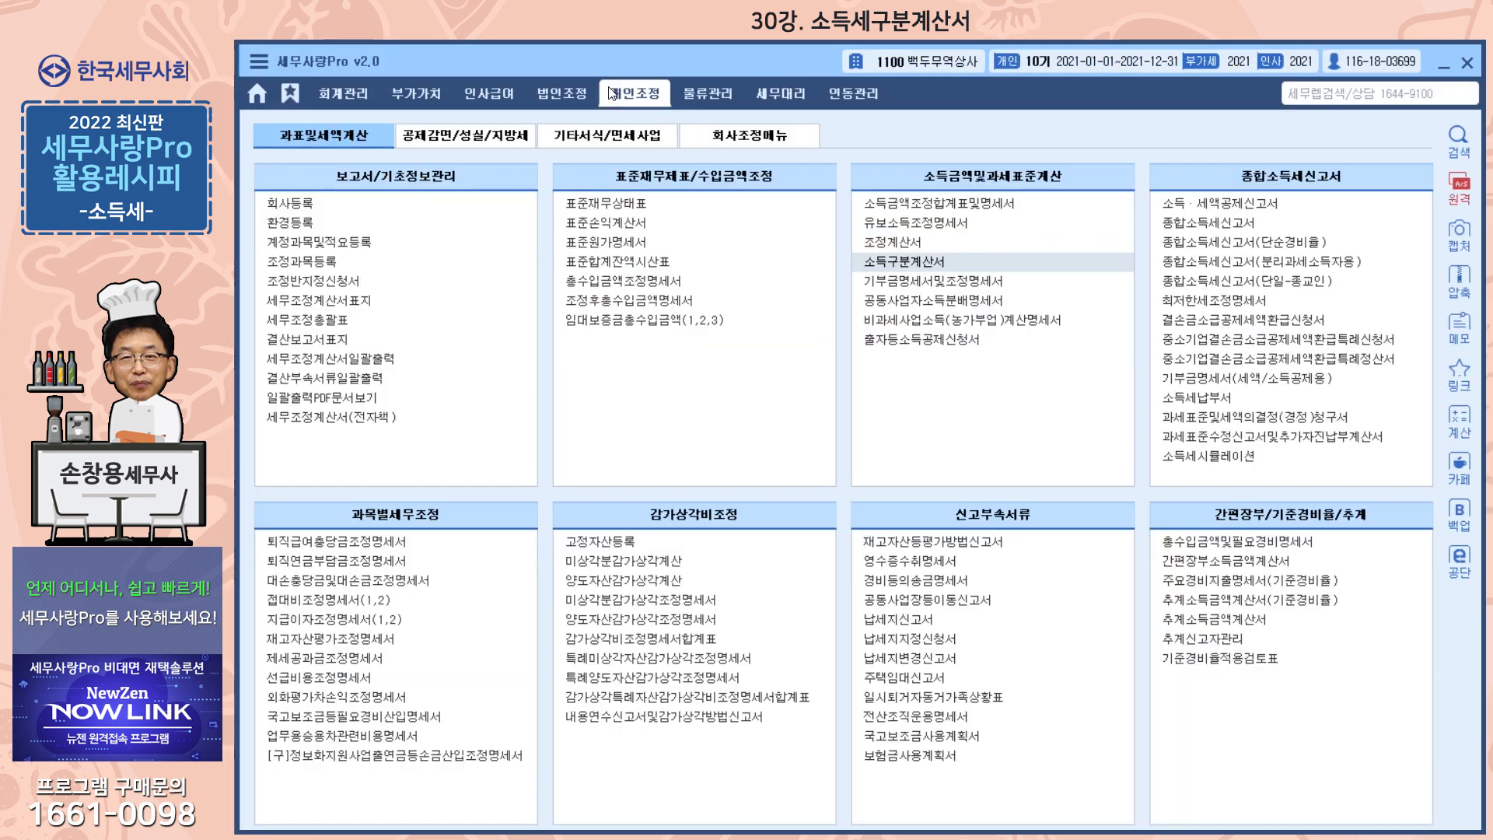
pyautogui.click(340, 94)
pyautogui.click(1218, 245)
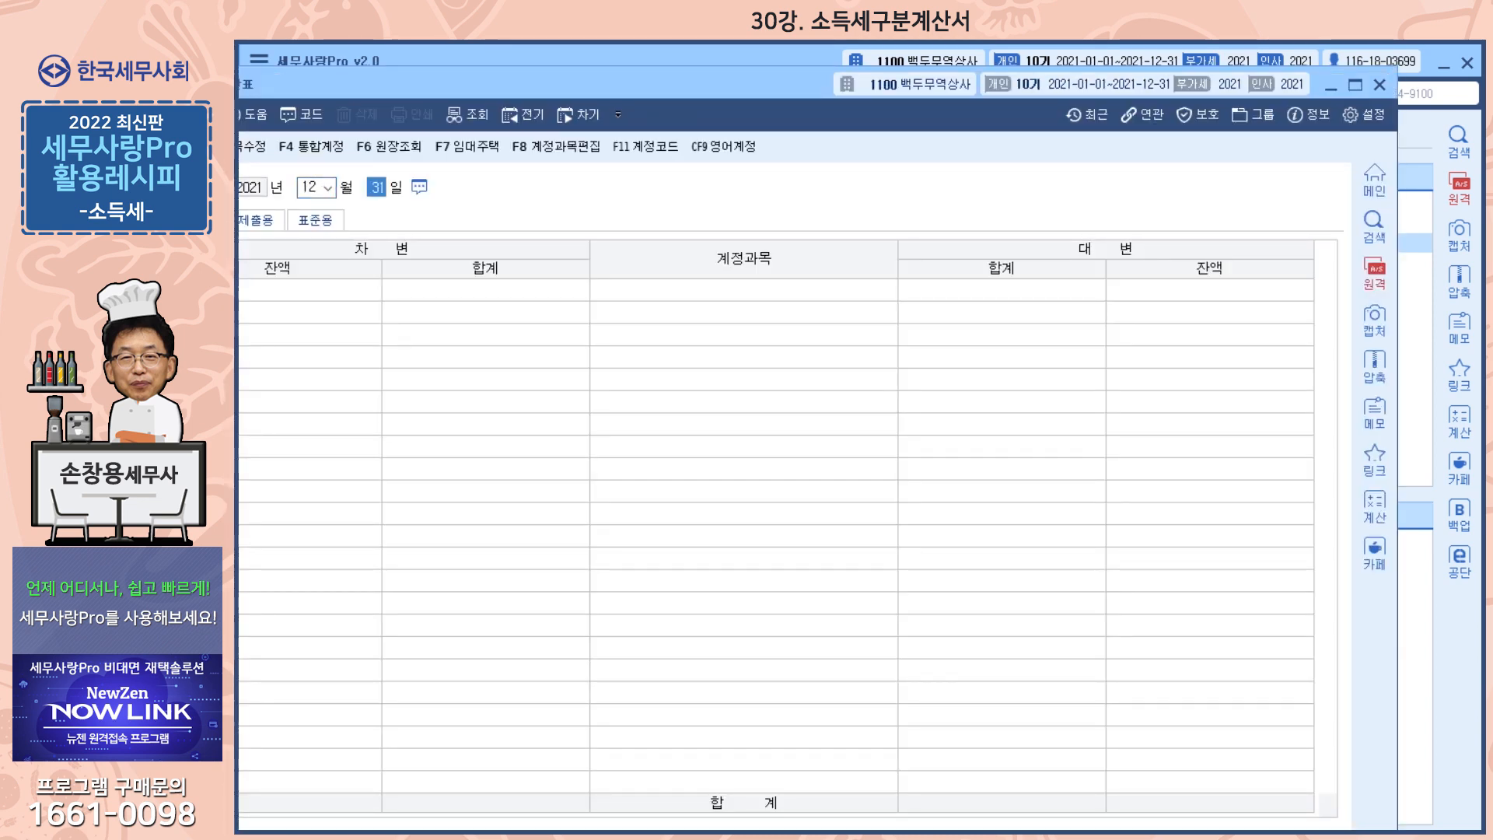
pyautogui.moveTo(750, 95); pyautogui.dragTo(829, 88)
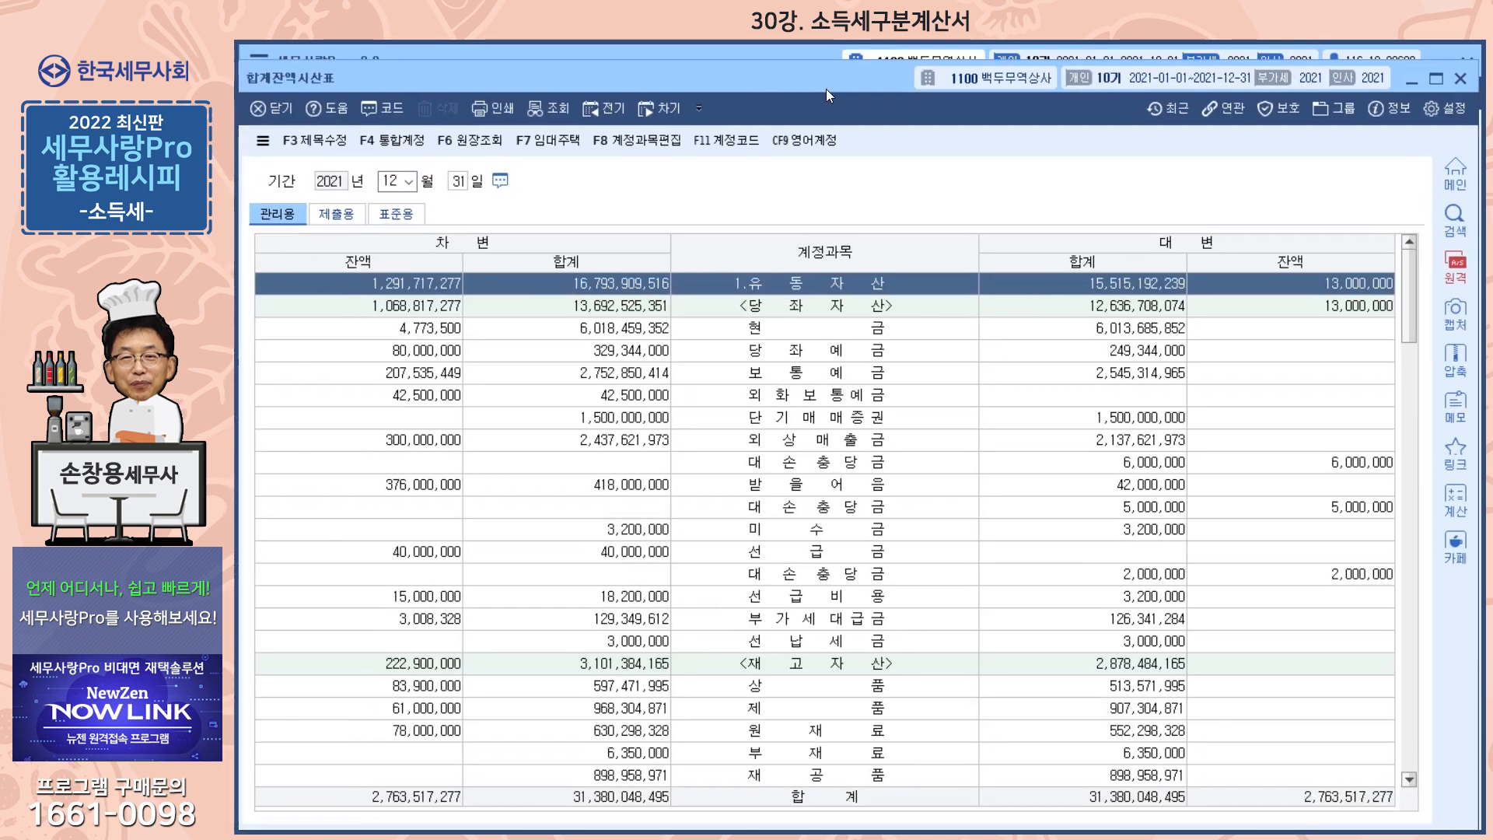
pyautogui.scroll(-10, 881, 392)
pyautogui.scroll(-15, 881, 393)
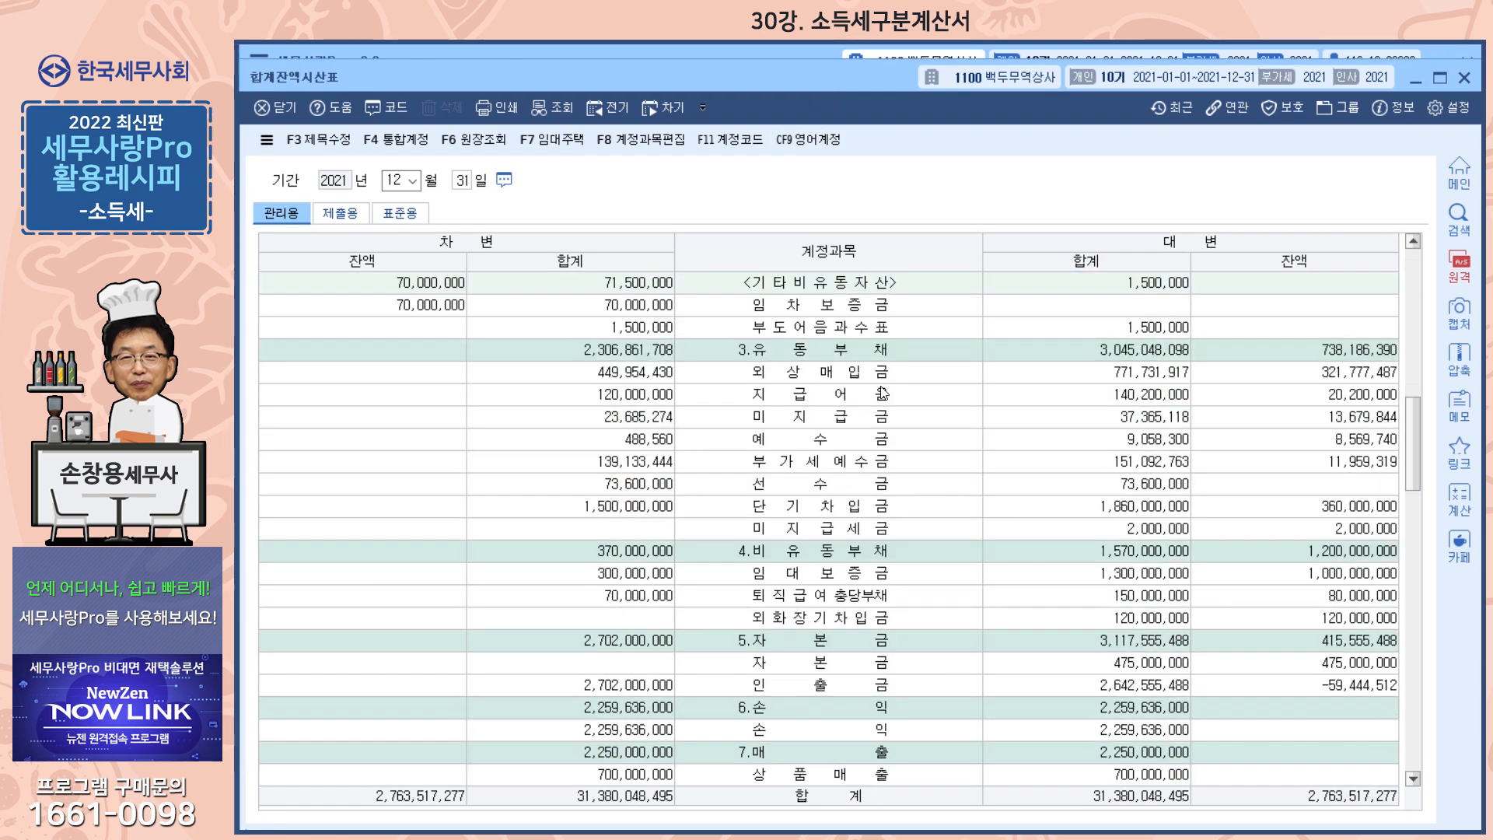
pyautogui.scroll(-10, 886, 389)
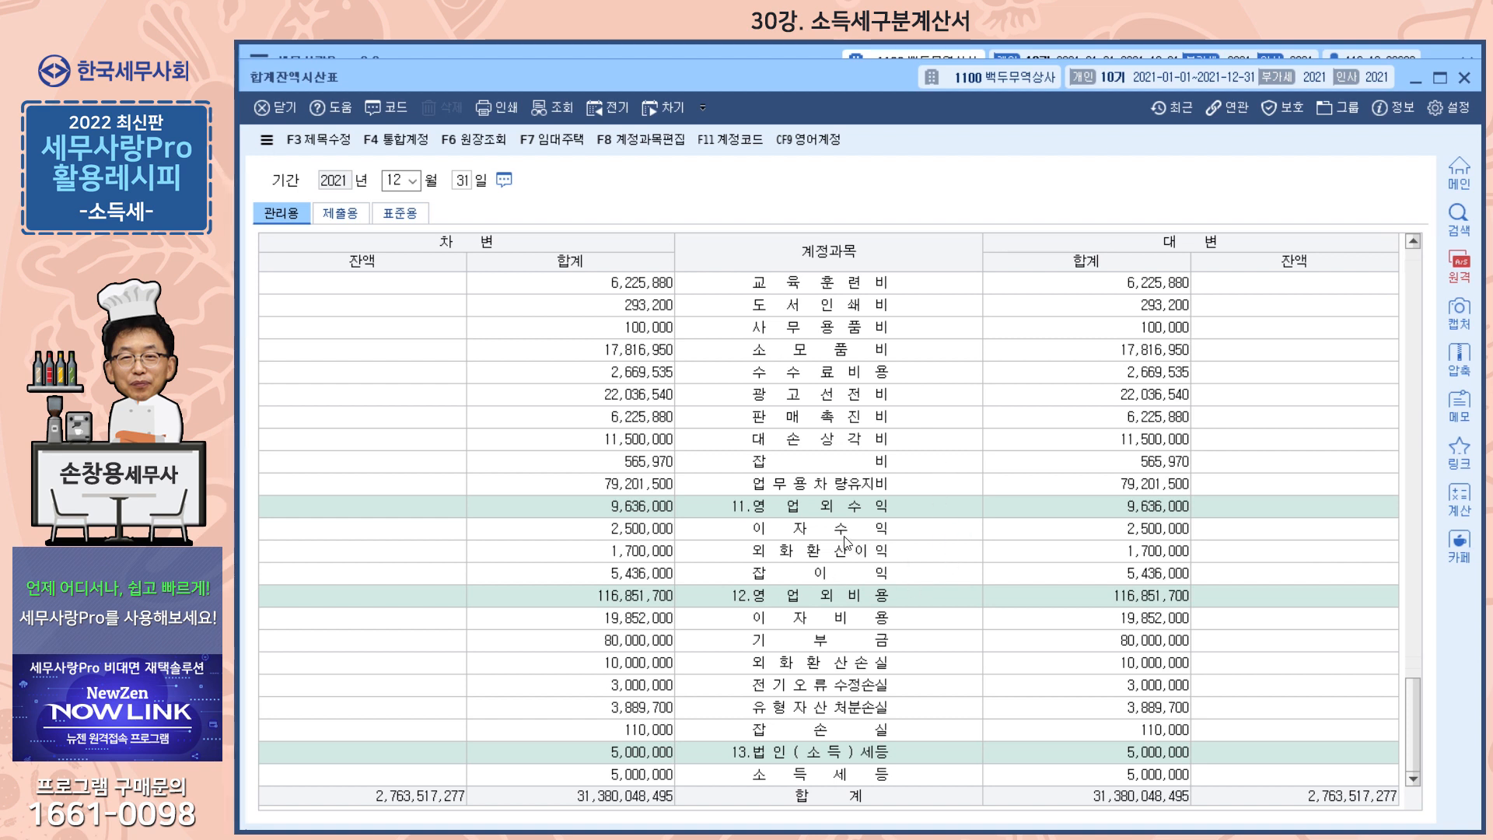
pyautogui.click(845, 533)
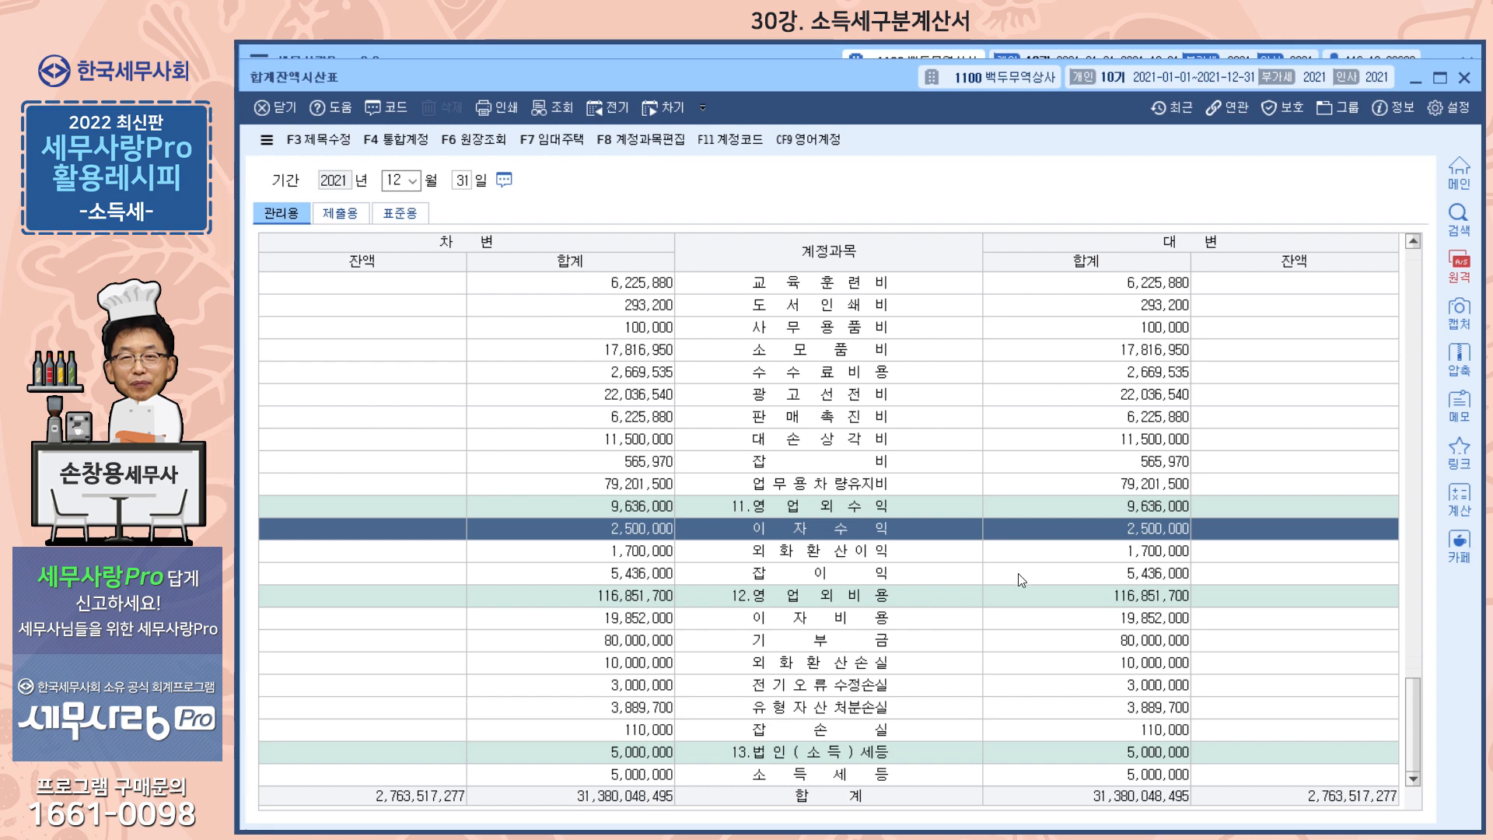
# Open the ledger of the 잡이익 account, review its entries through December, and close it
pyautogui.doubleClick(855, 577)
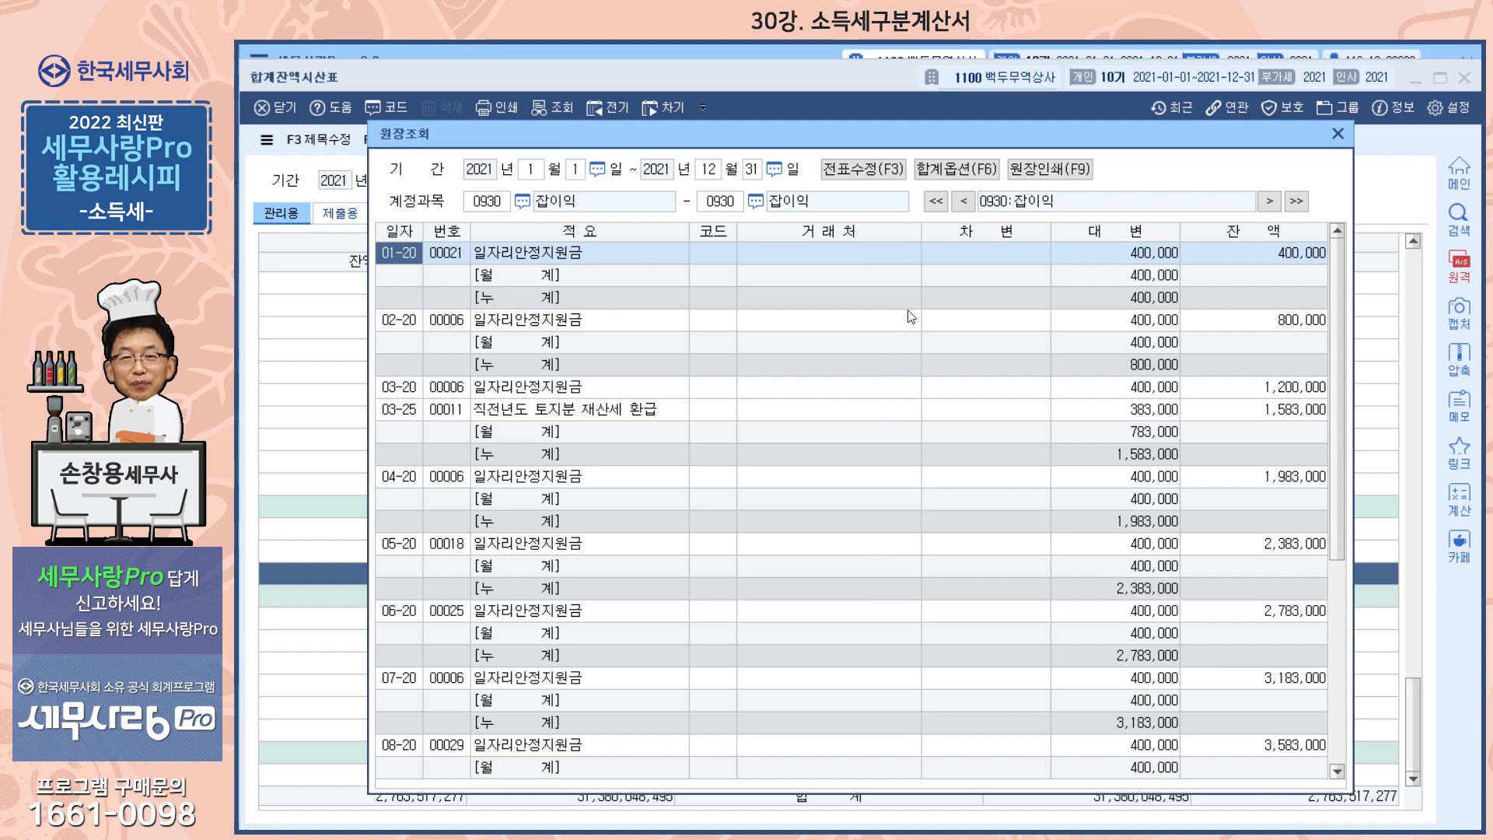
pyautogui.scroll(-5, 987, 428)
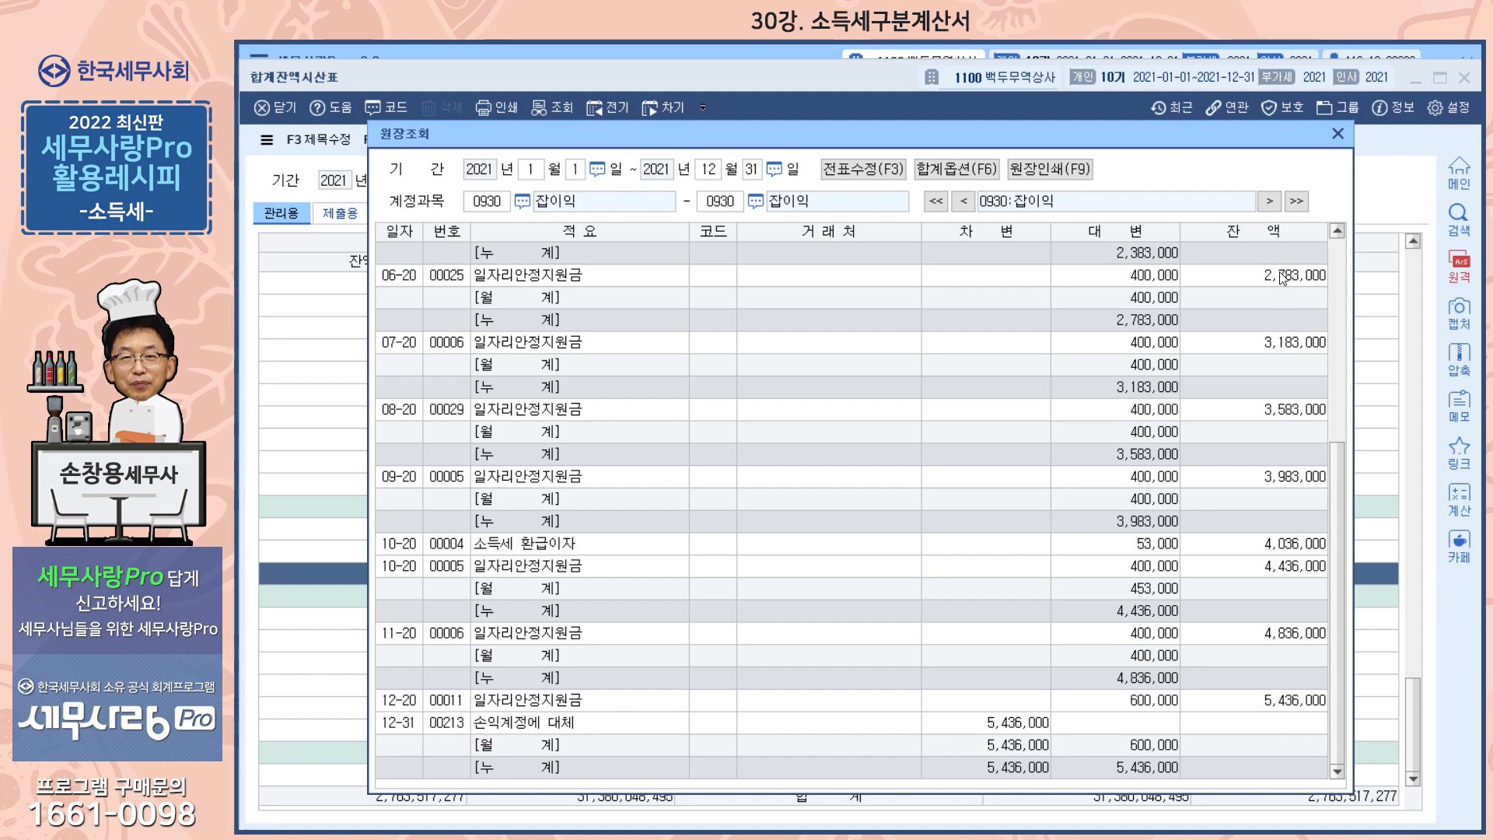
pyautogui.click(1338, 134)
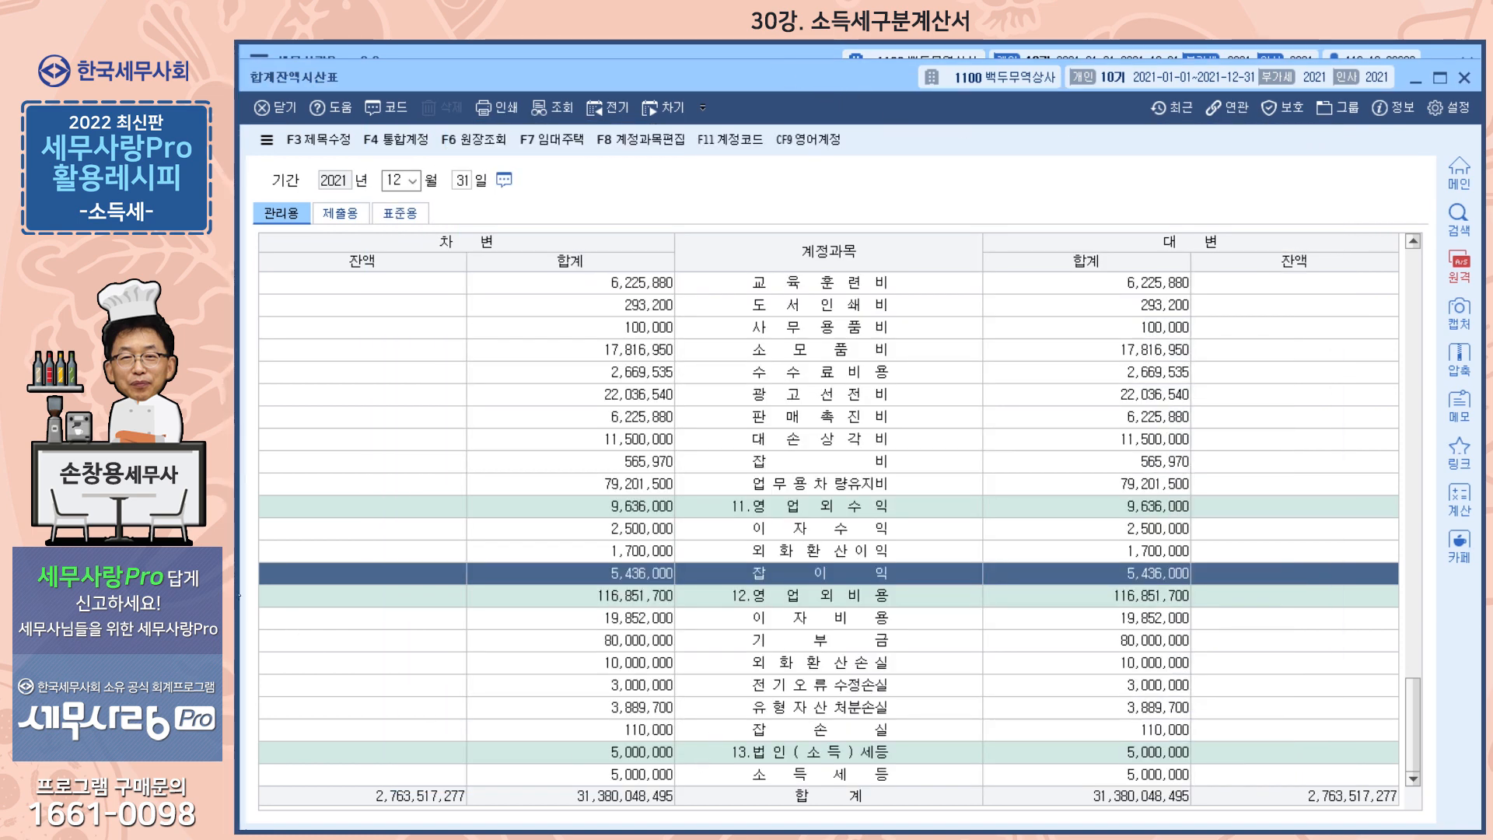
# Compare the 개별분 of 영업외 비용 in the 소득구분계산서 with 유형자산처분손실 and 소득세등 in the 합계잔액시산표
pyautogui.hotkey('alt', 'Tab')
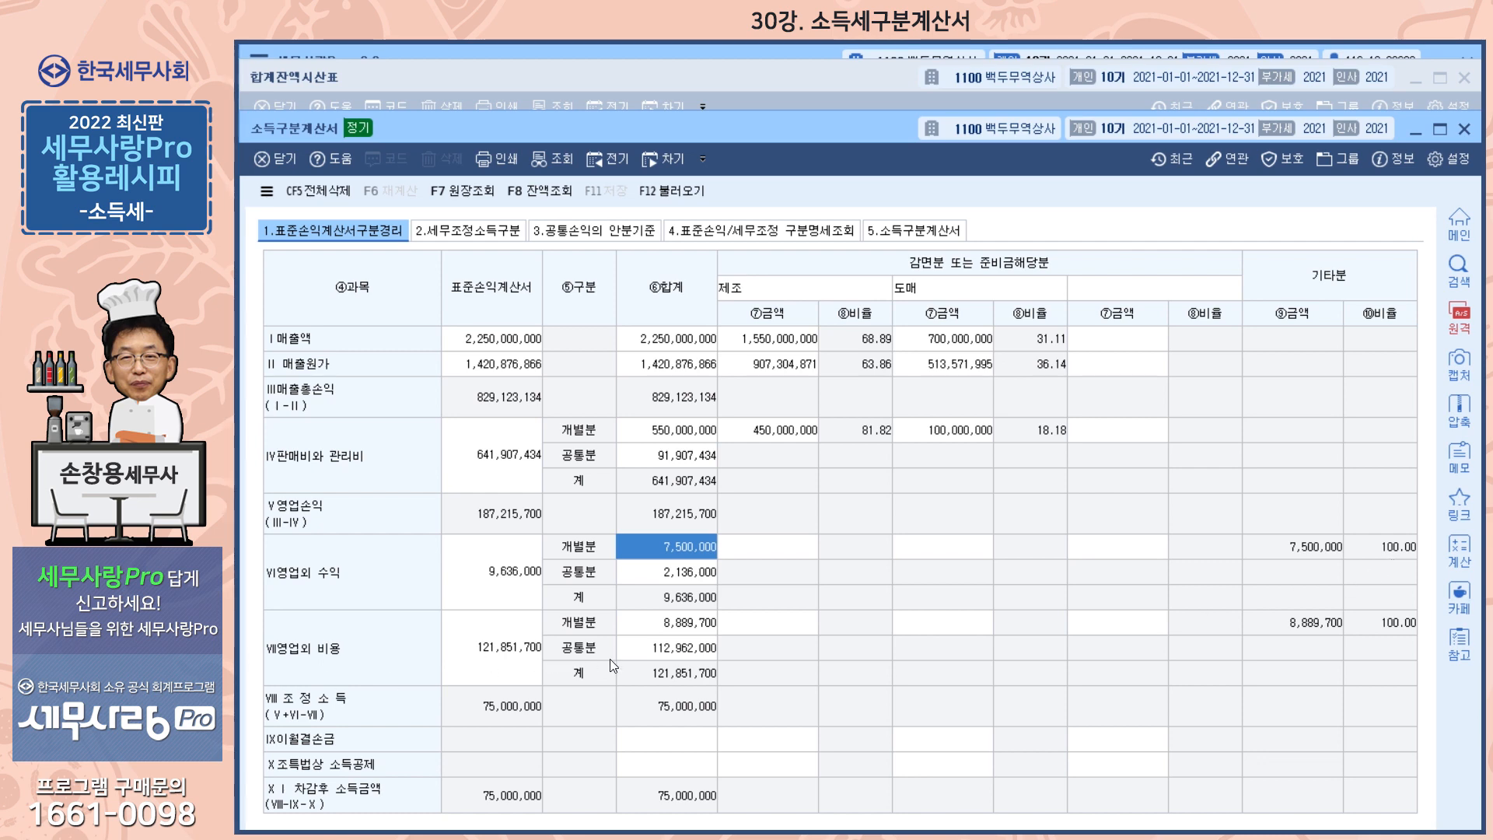
pyautogui.click(682, 625)
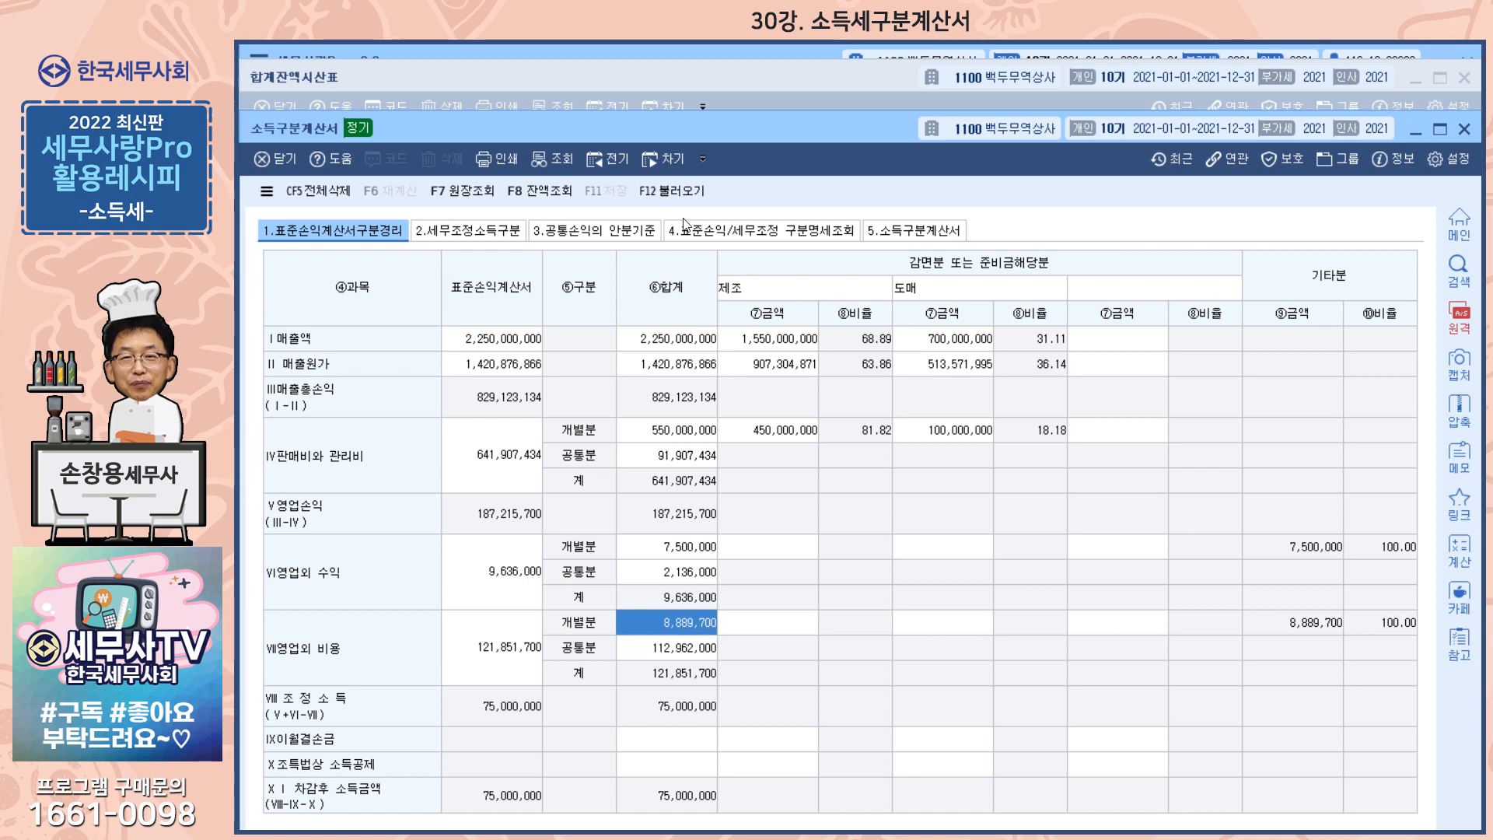
pyautogui.click(688, 79)
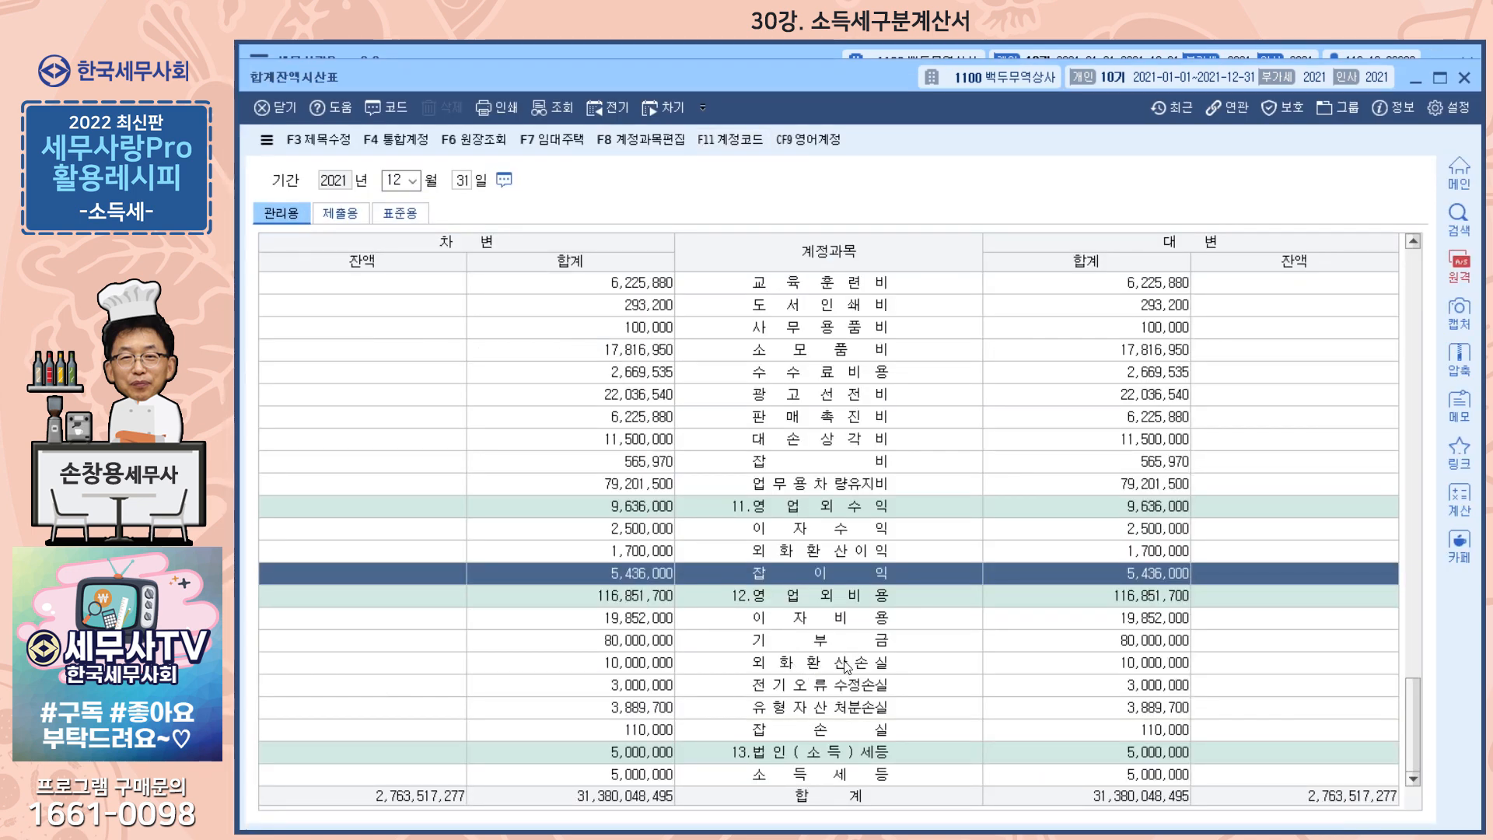
pyautogui.click(864, 710)
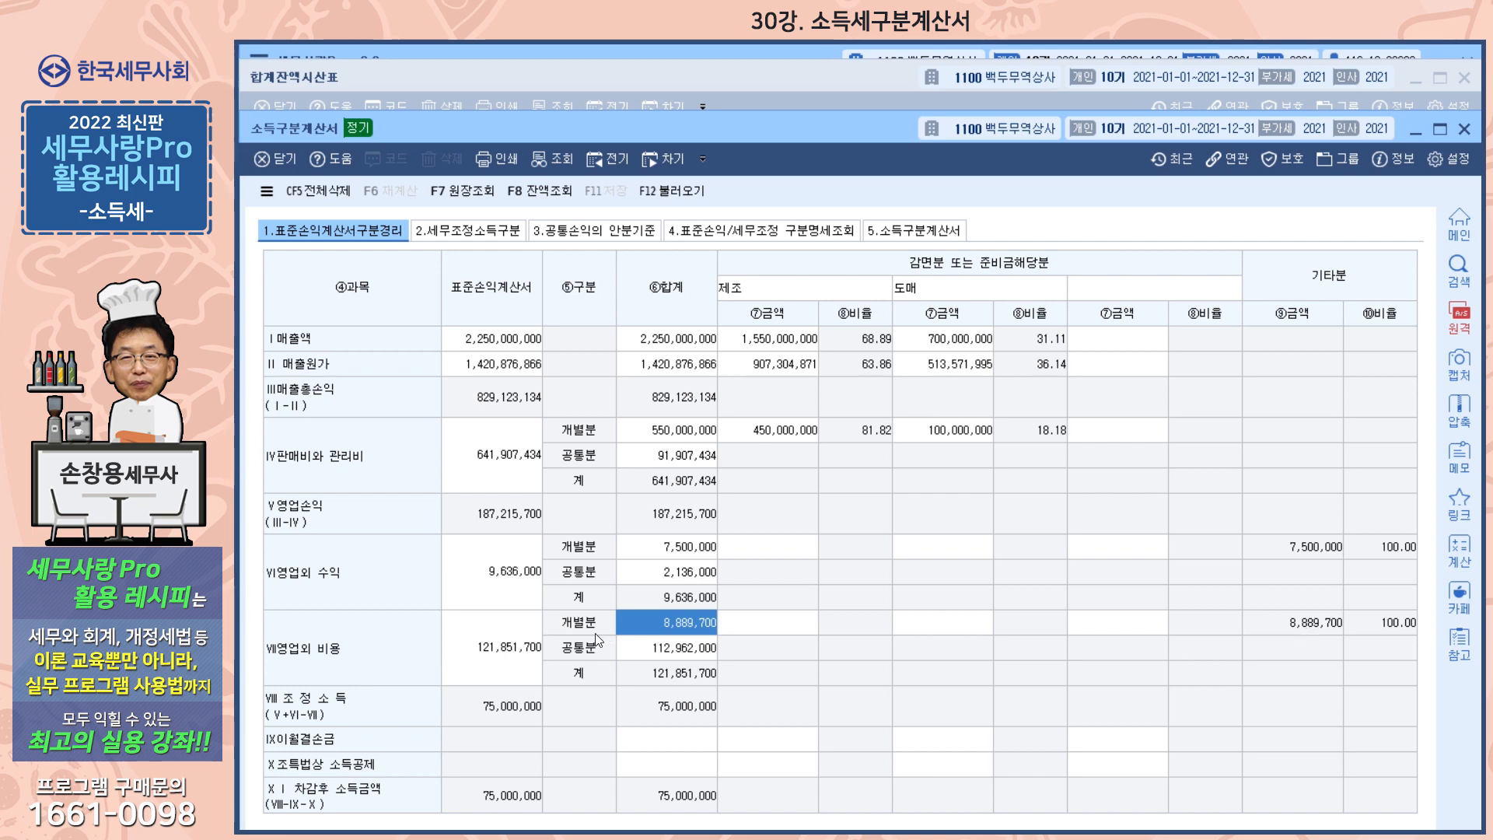
pyautogui.click(744, 75)
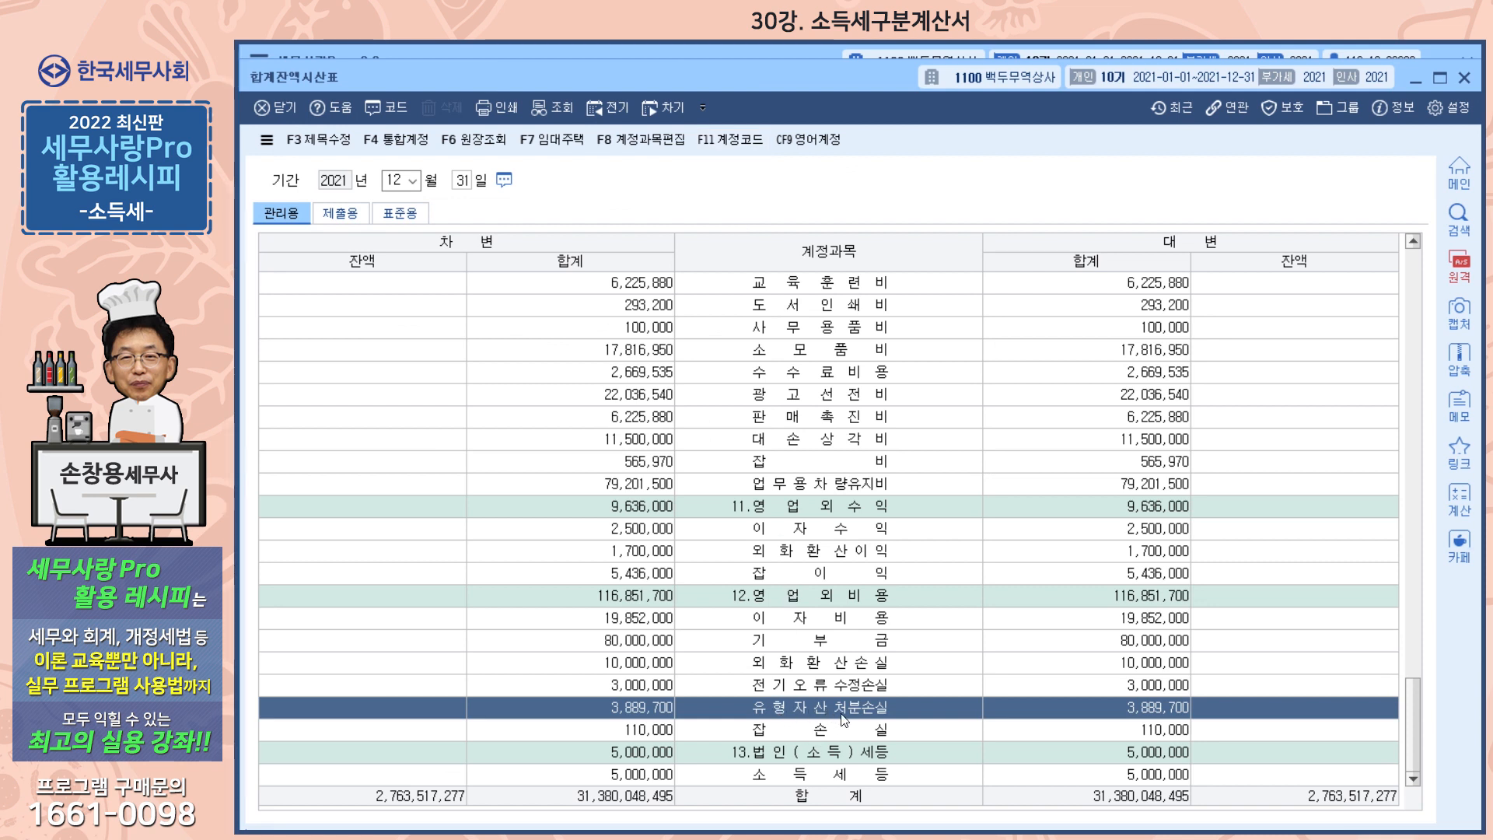
pyautogui.click(809, 780)
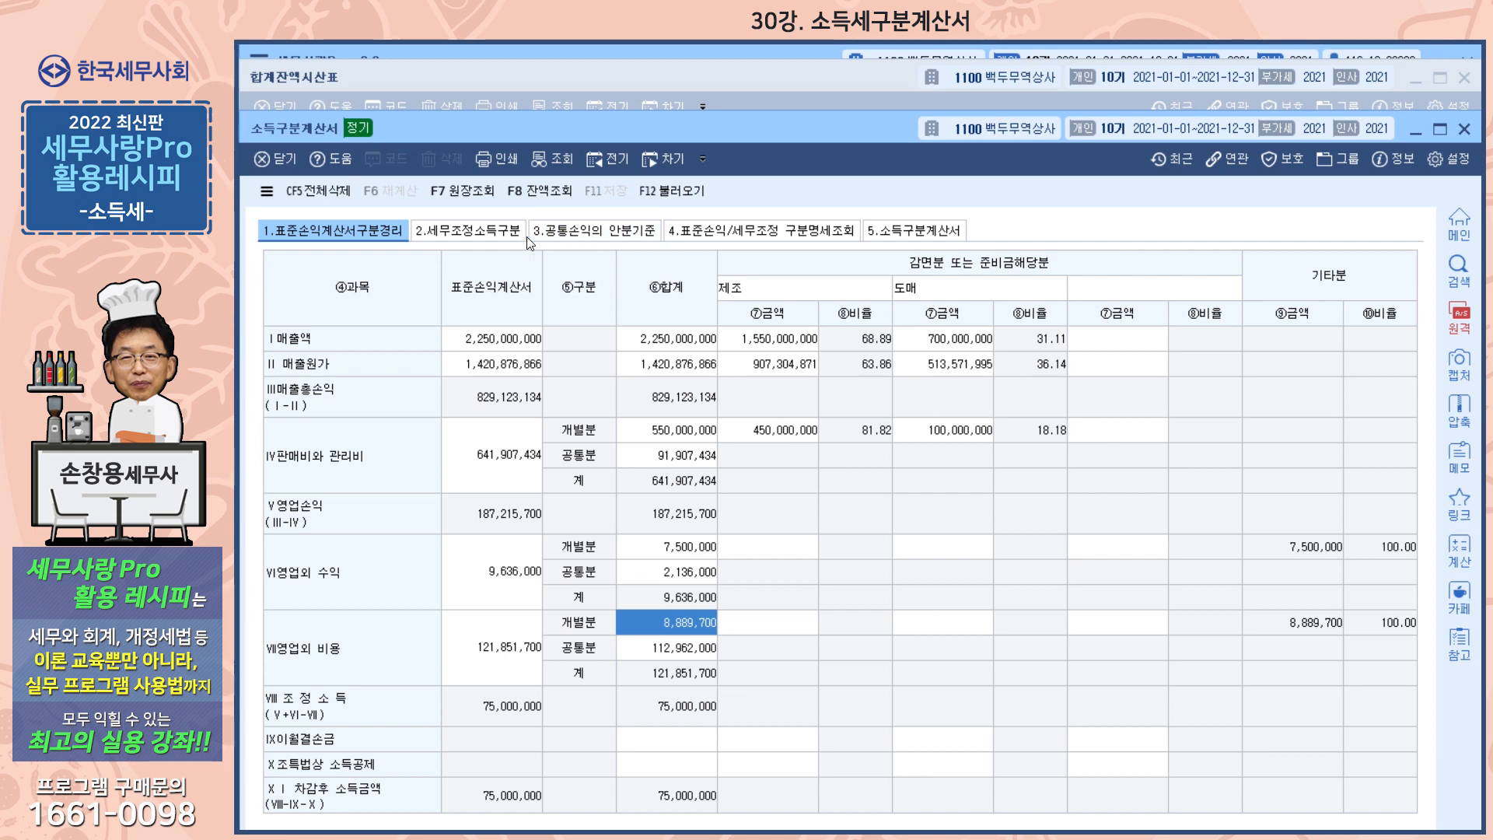
# In the 세무조정소득구분 section, reload the tax adjustments from the 소득금액조정합계표, including 기부금한도초과
pyautogui.click(477, 232)
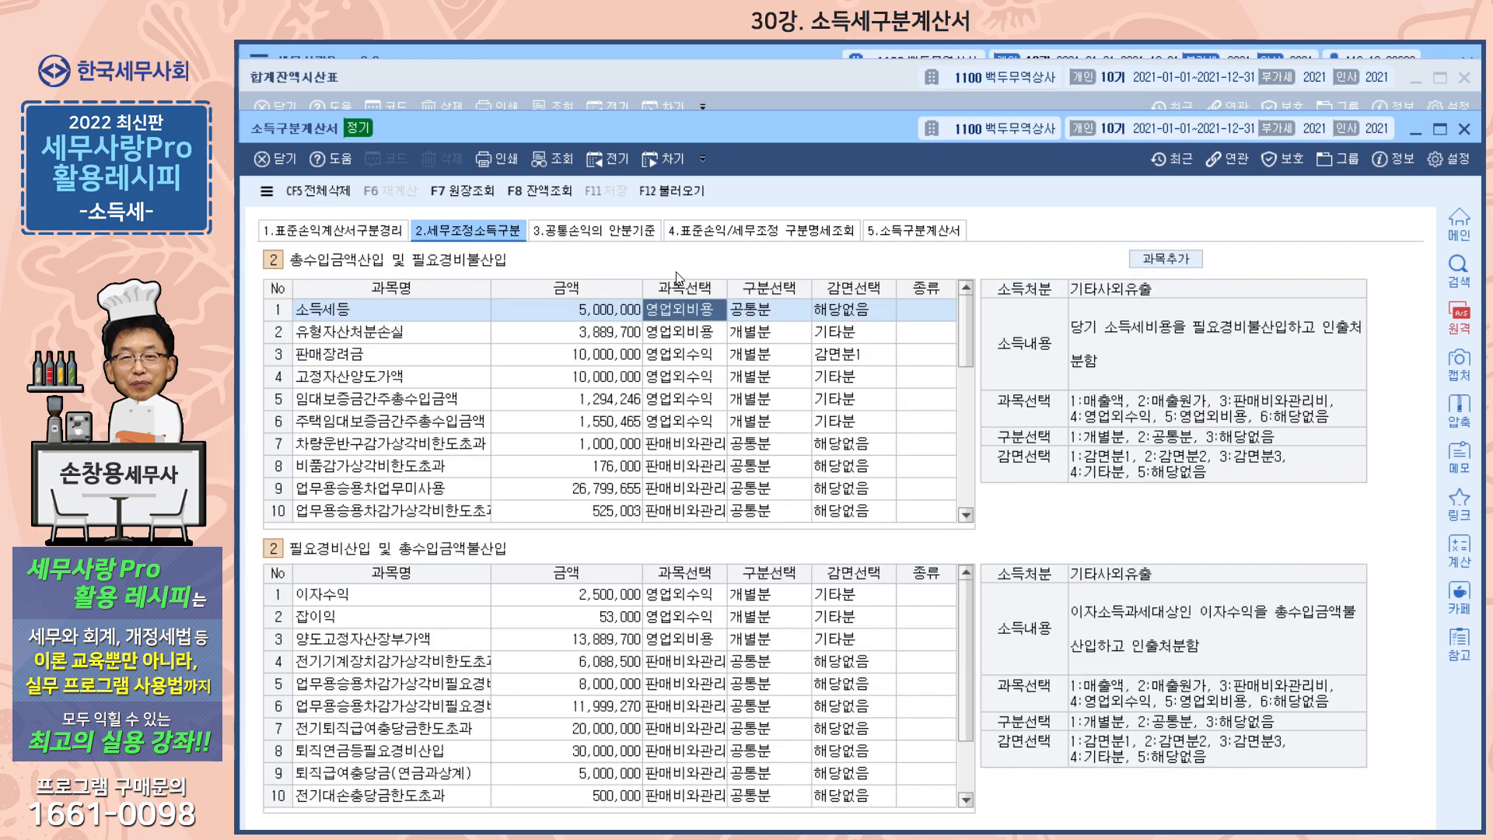
pyautogui.moveTo(797, 128); pyautogui.dragTo(798, 94)
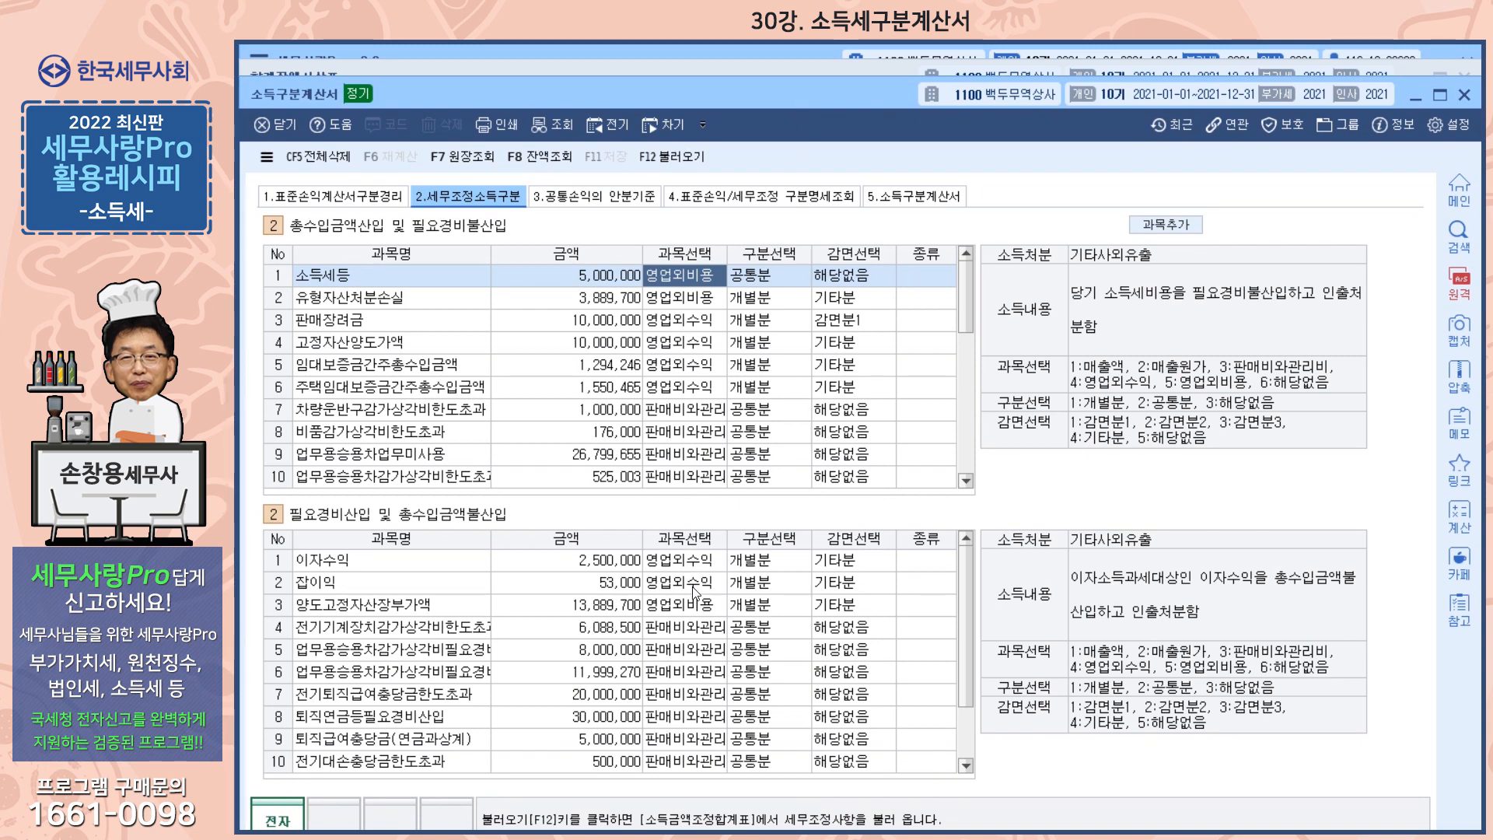
pyautogui.click(668, 158)
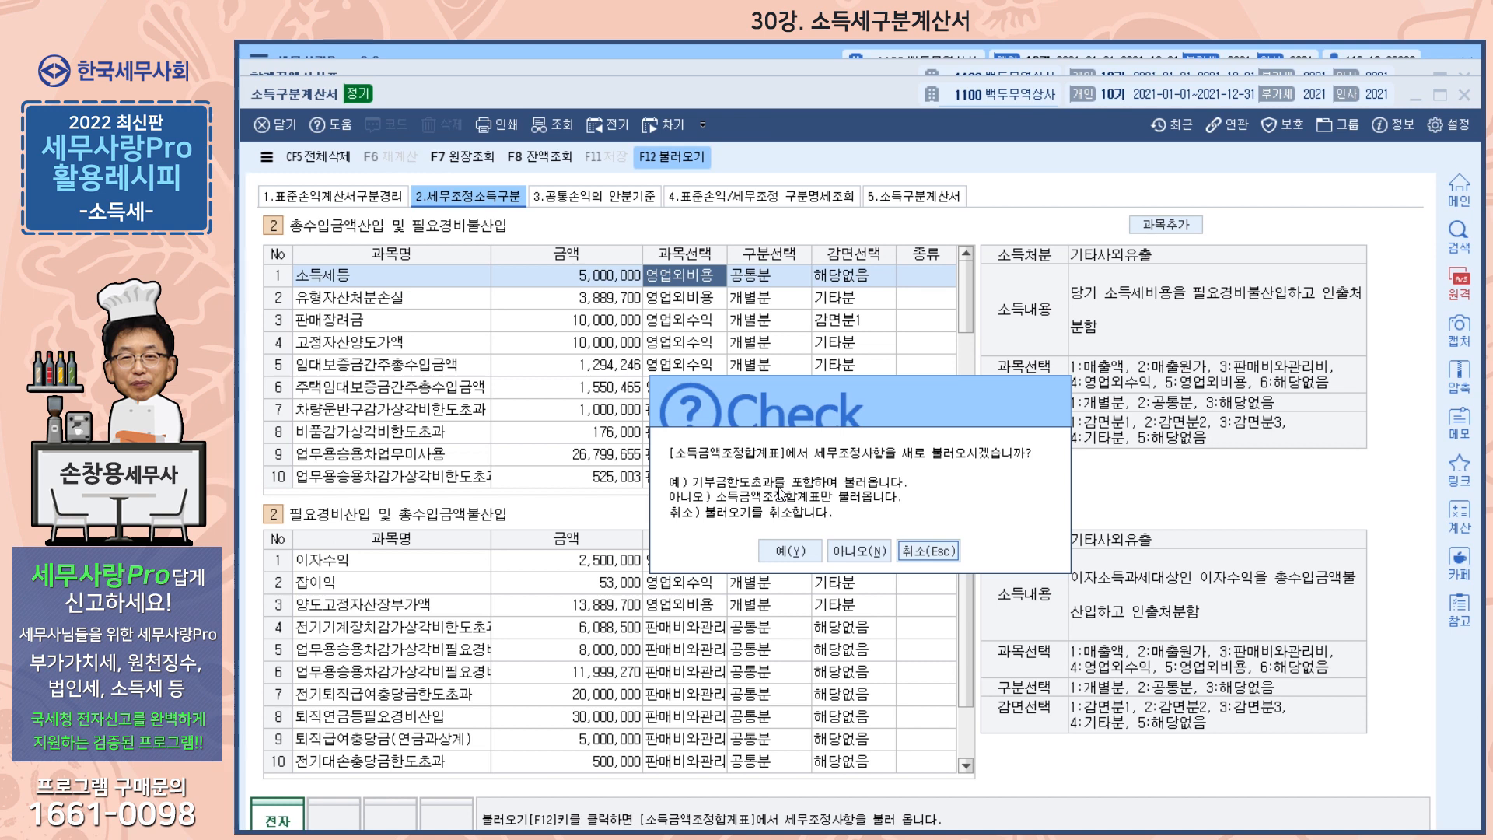
pyautogui.click(804, 552)
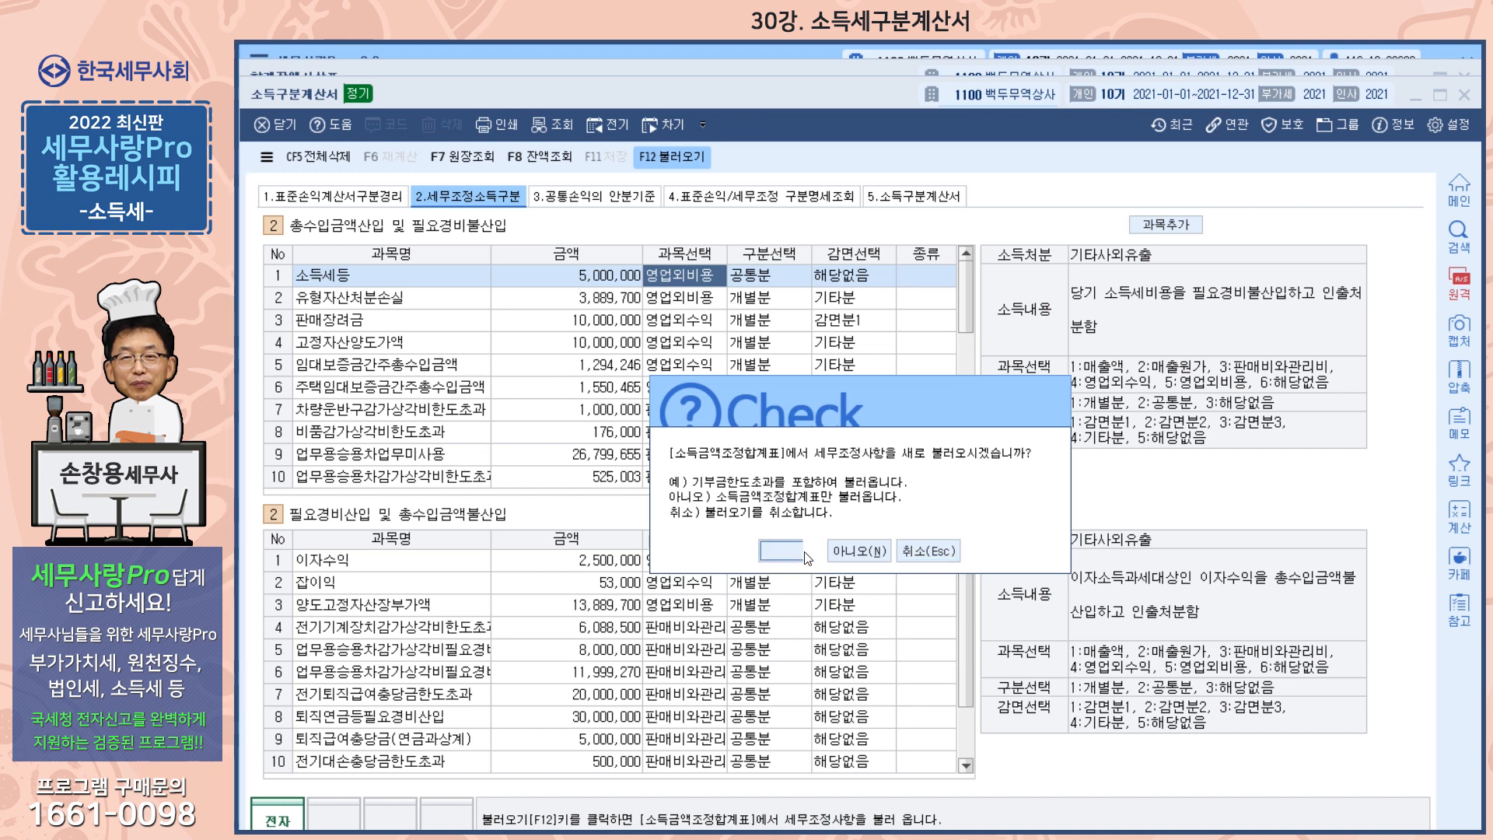
# Review the reloaded 총수입금액산입 및 필요경비불산입 list through 기부금한도초과 and recheck the 영업외 비용 개별분 in 표준손익계산서구분경리
pyautogui.moveTo(970, 311); pyautogui.dragTo(965, 447)
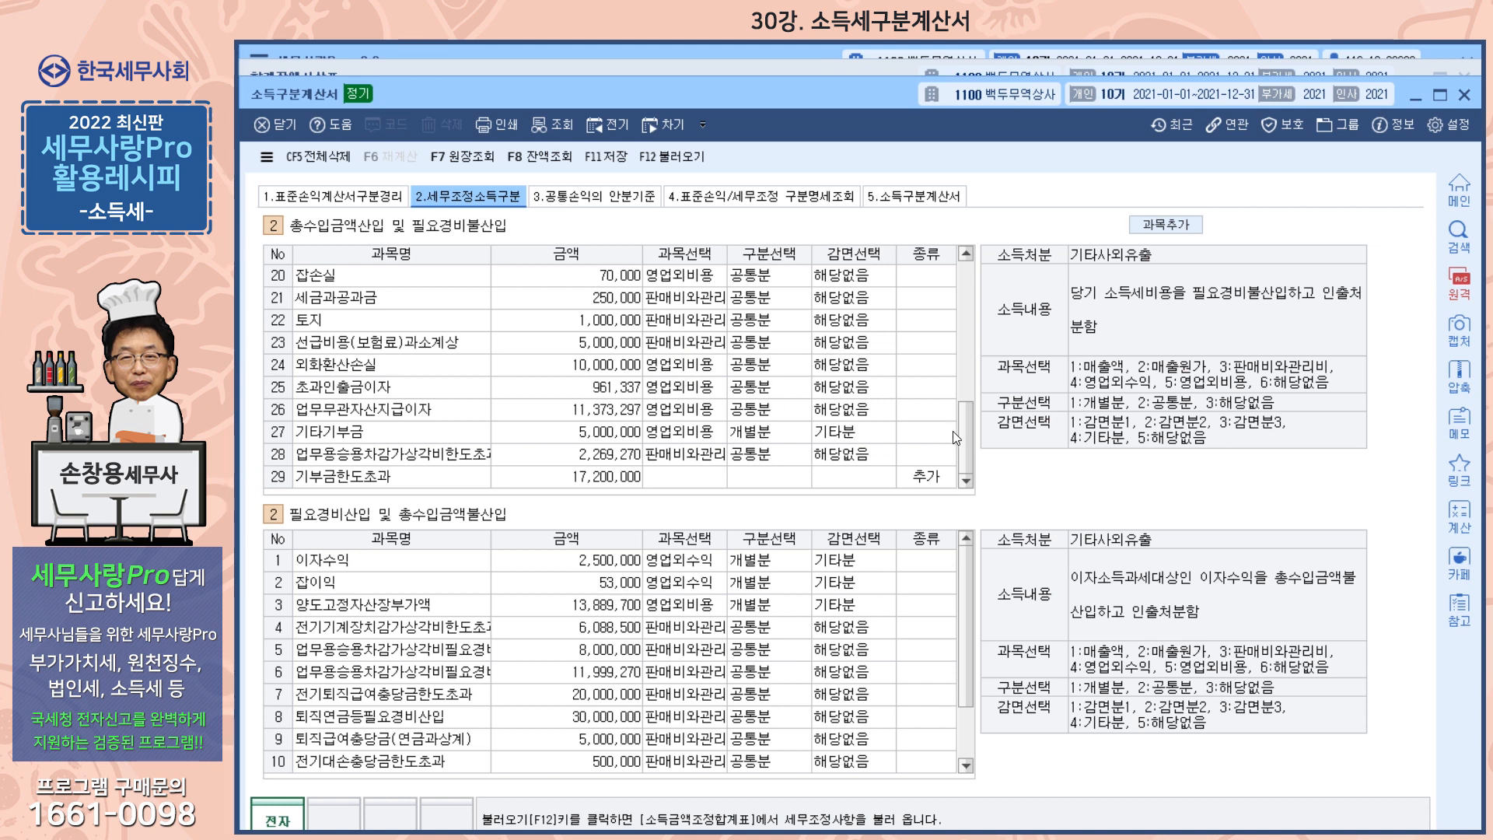
pyautogui.scroll(7, 964, 465)
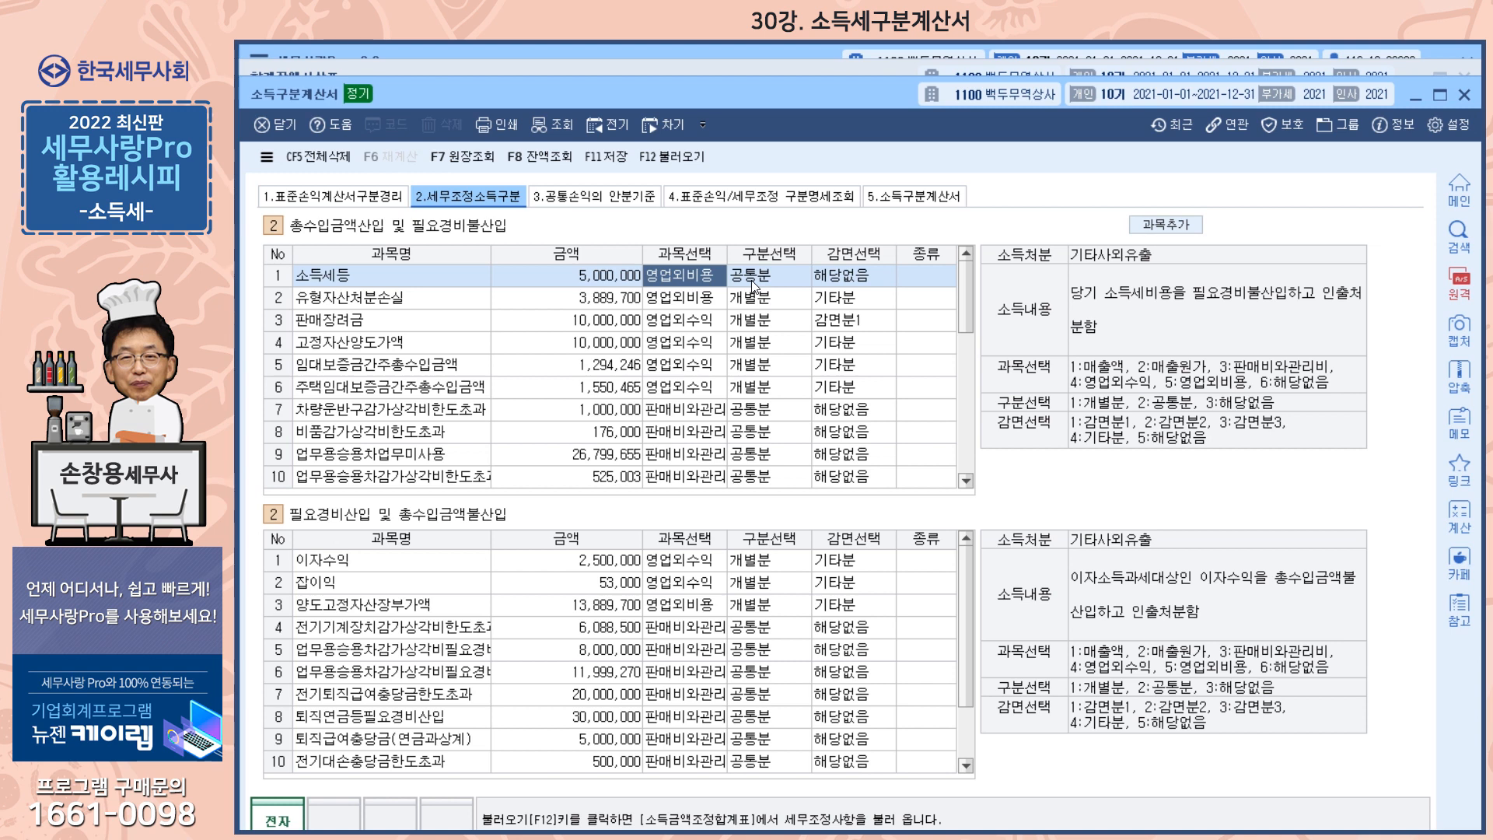
pyautogui.click(356, 194)
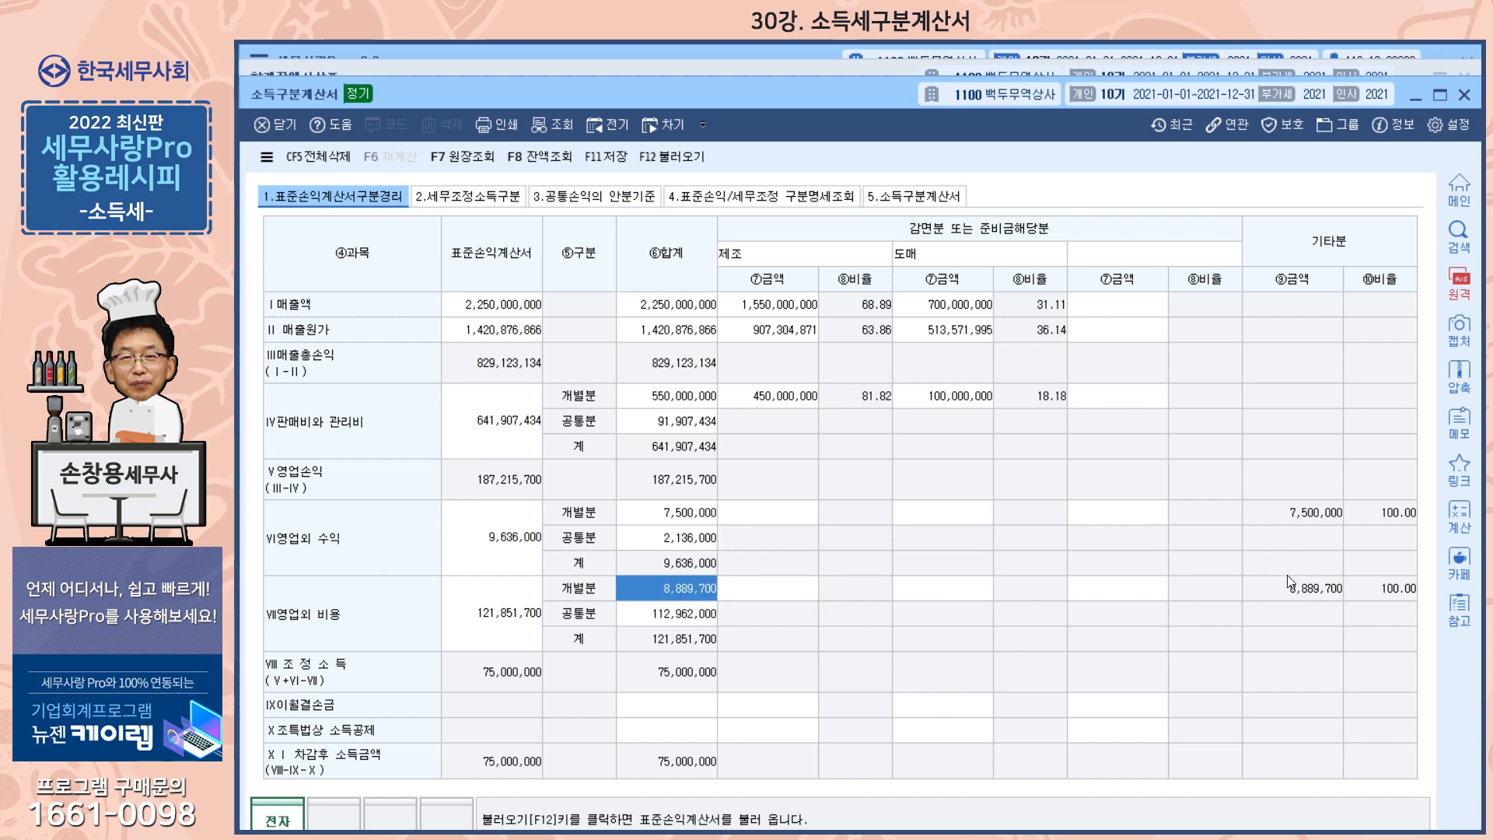
pyautogui.click(515, 202)
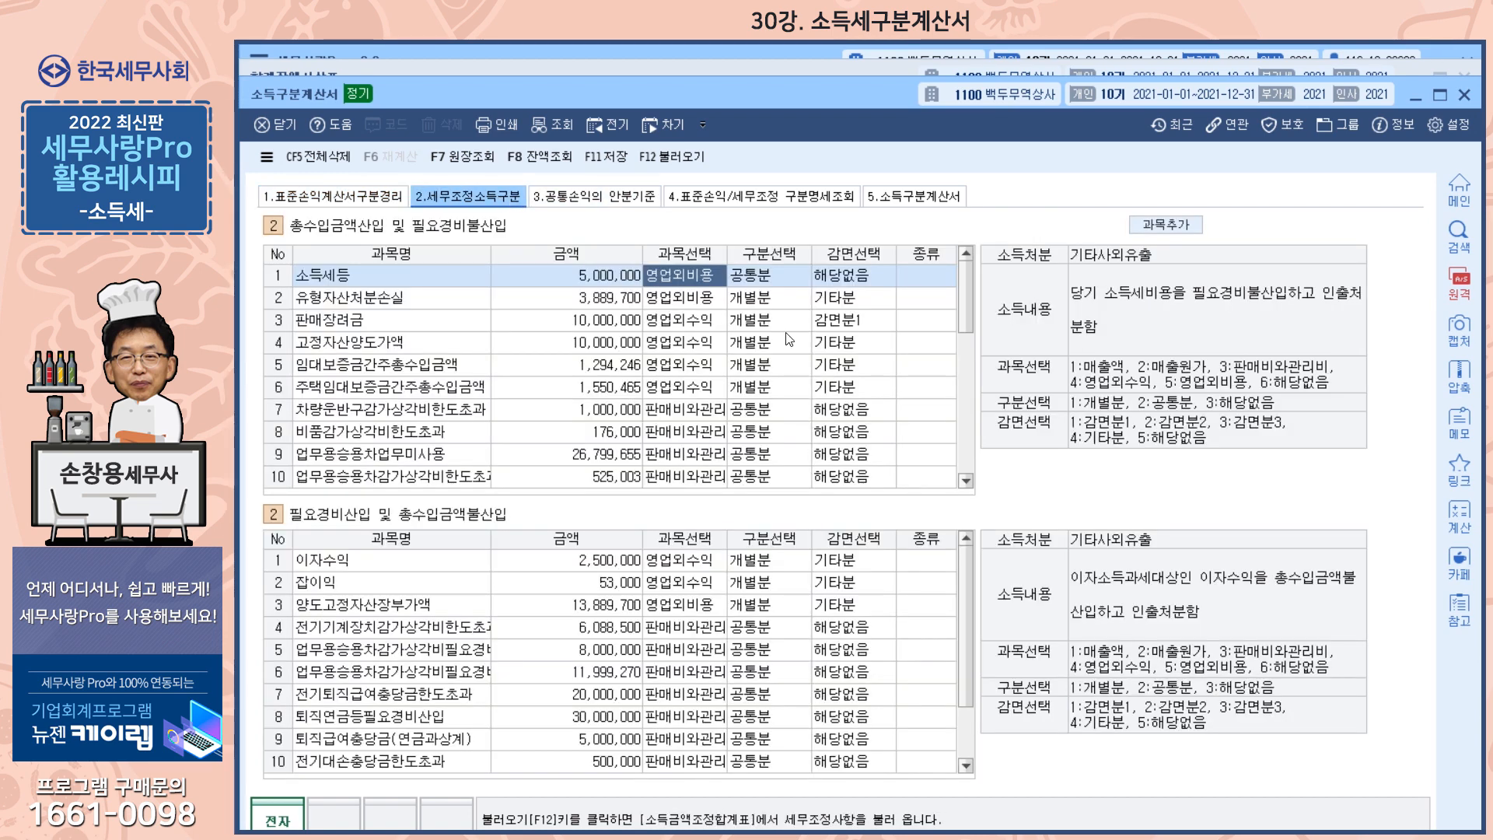
# Classify the 소득세등 adjustment under 총수입금액산입 및 필요경비불산입 as 개별분 with 감면선택 기타분
pyautogui.click(761, 282)
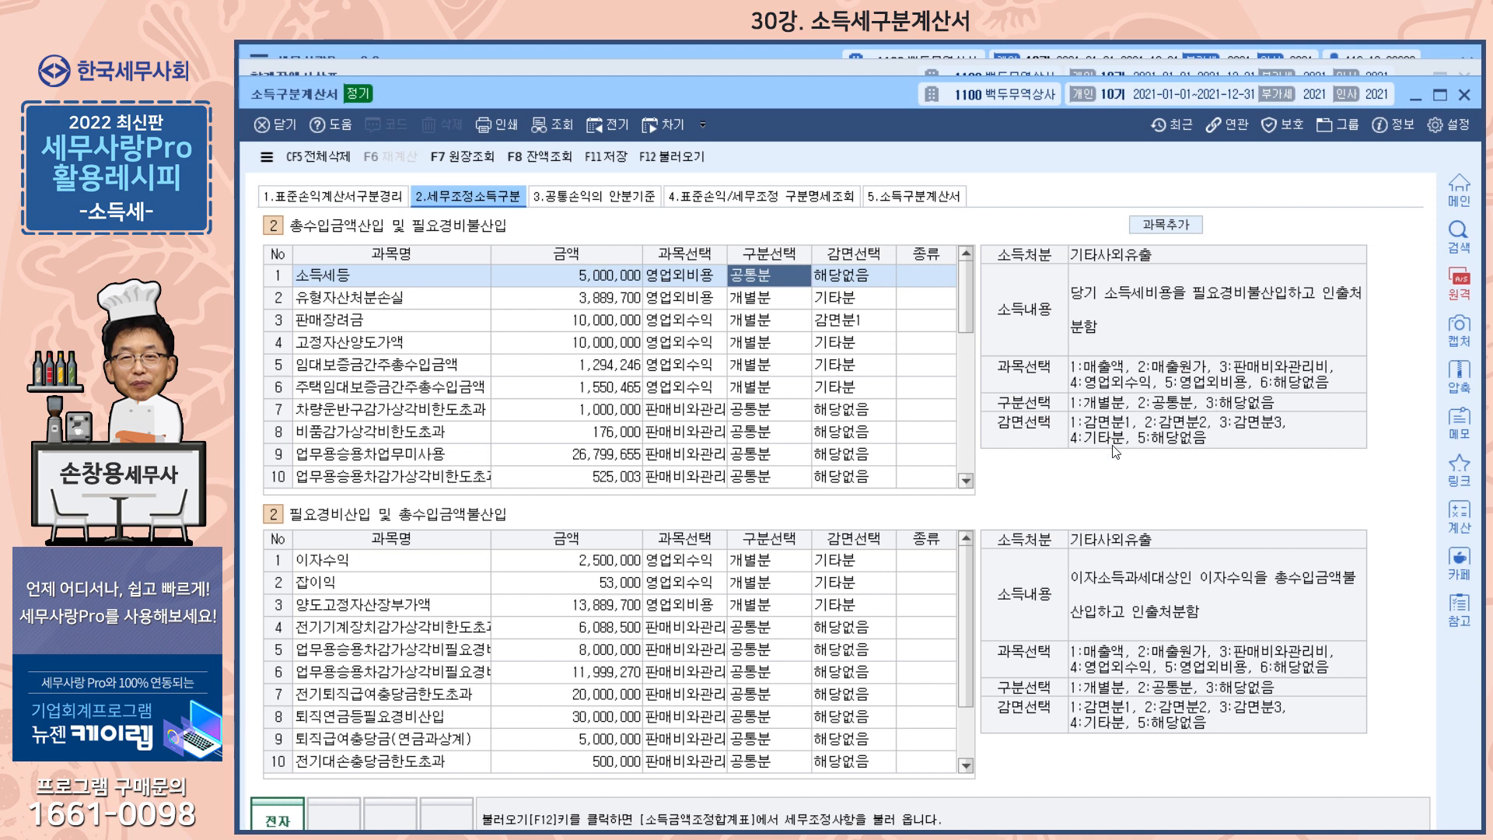
pyautogui.press('1')
pyautogui.press('1')
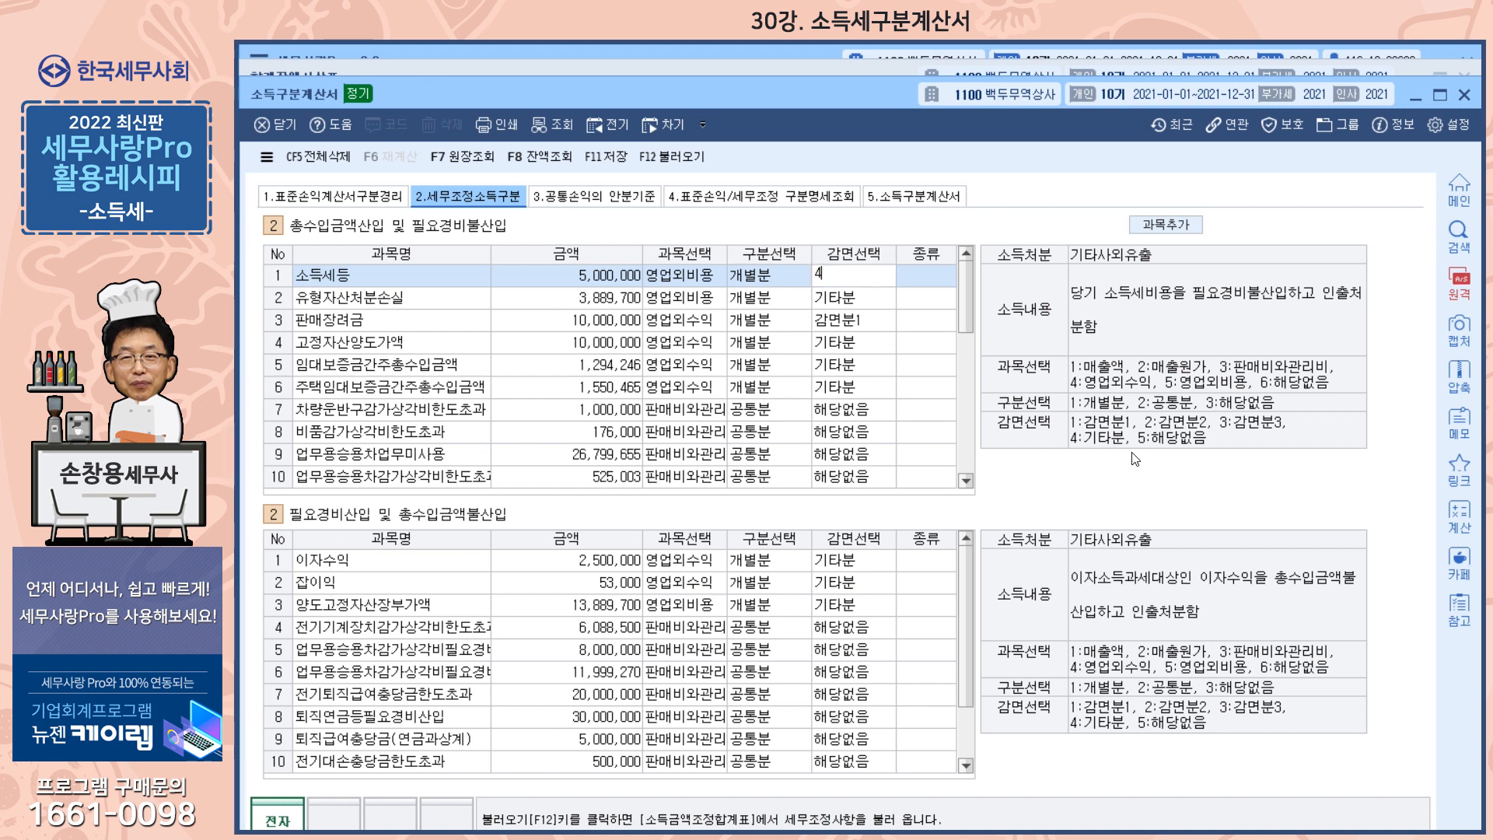
pyautogui.press('4')
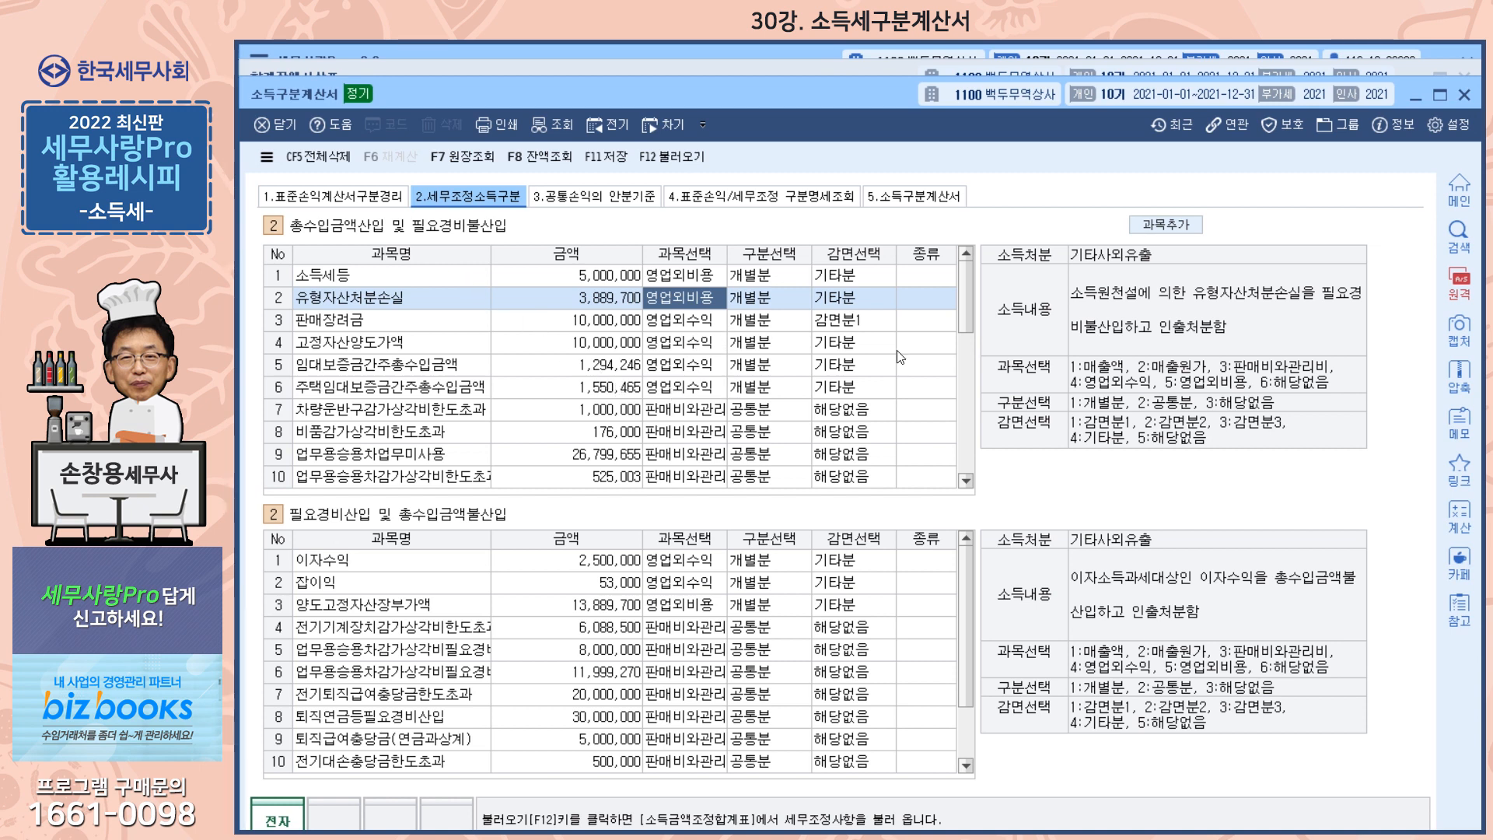
# Classify the added 기부금한도초과 adjustment as 영업외비용 and 공통분
pyautogui.scroll(-5, 756, 401)
pyautogui.scroll(-2, 756, 400)
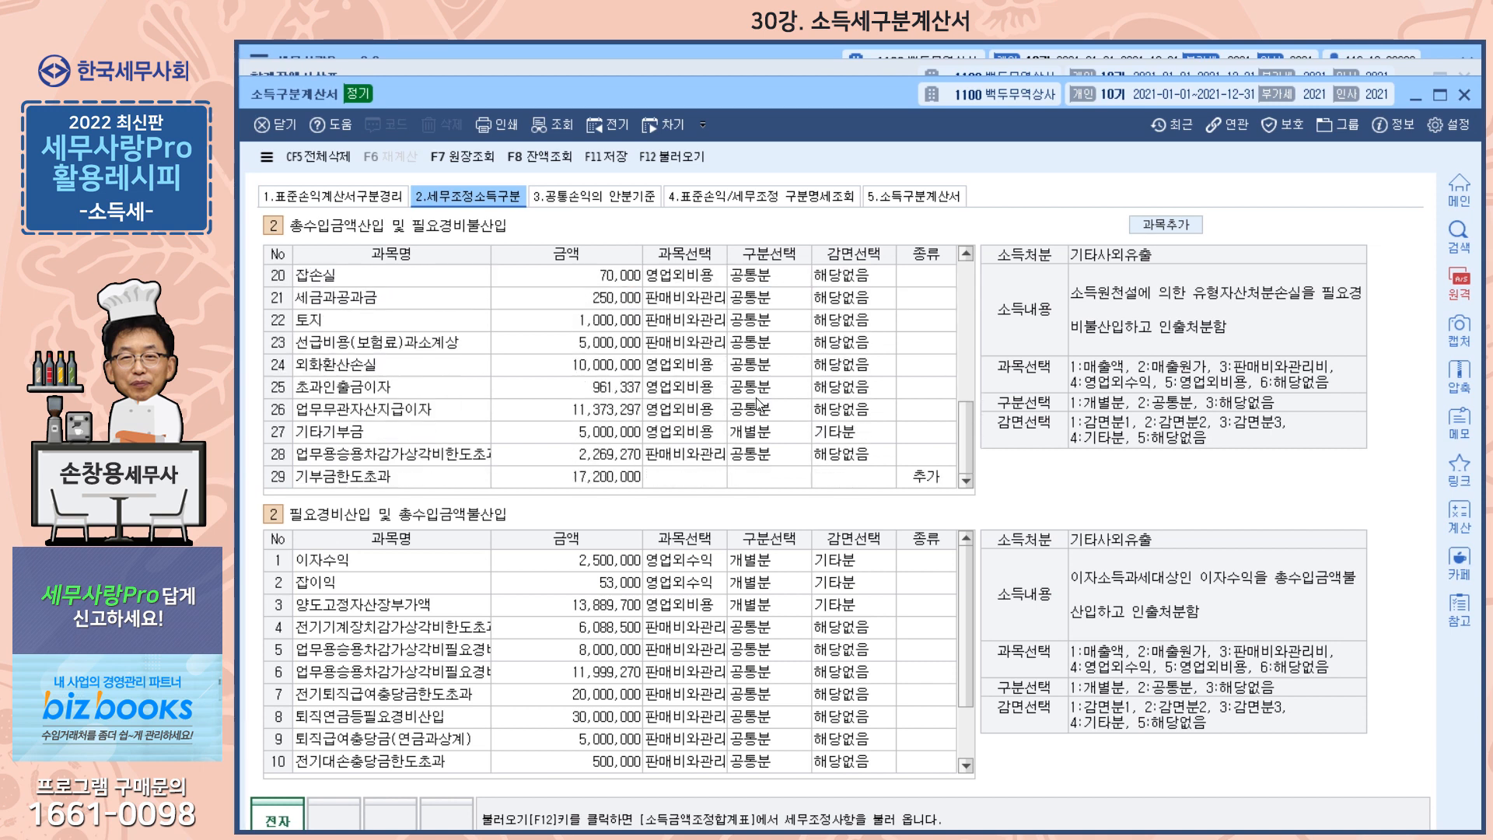
pyautogui.click(699, 479)
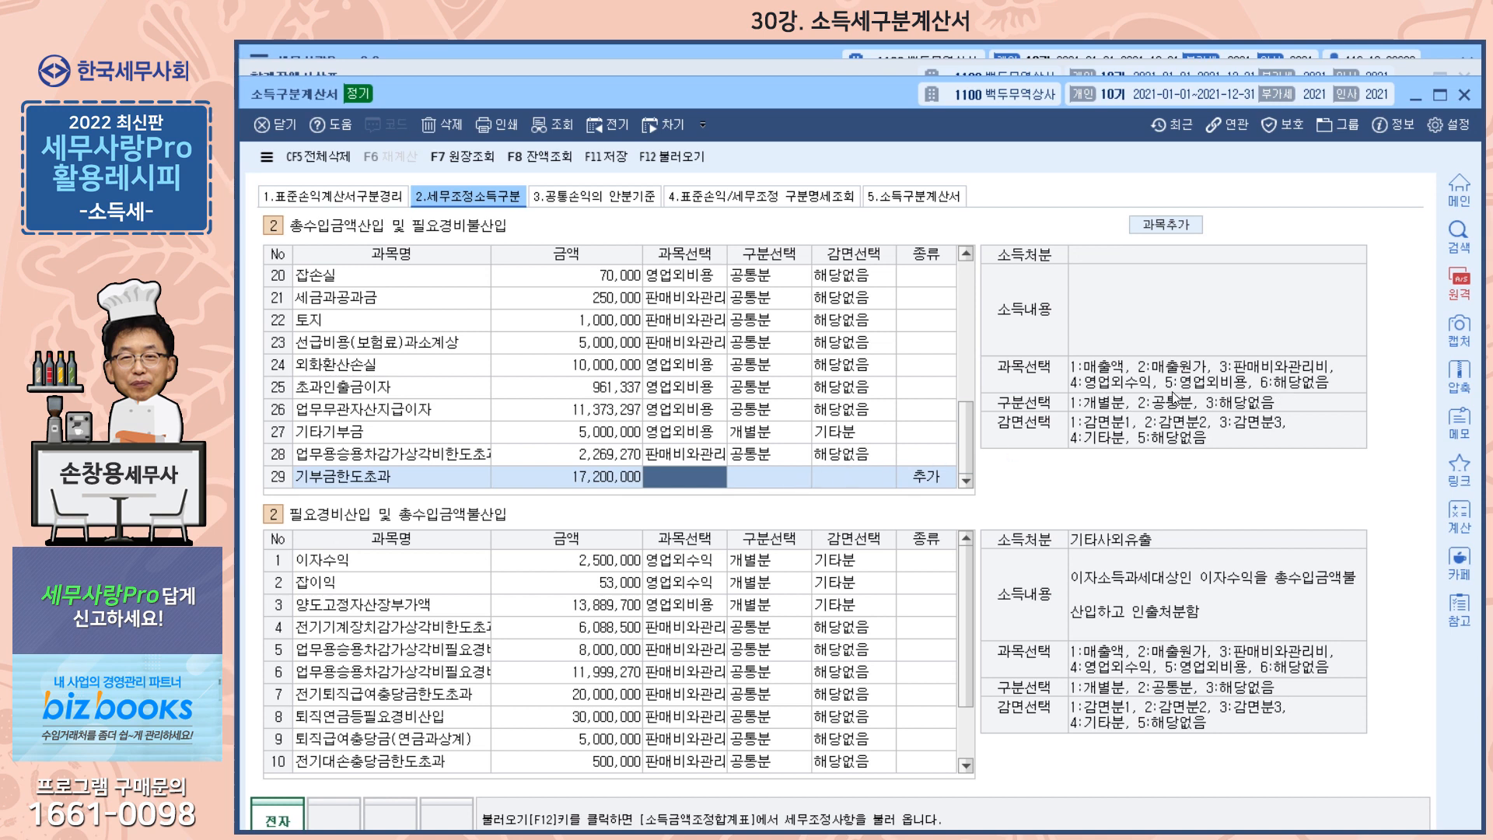
pyautogui.write('5')
pyautogui.press('Return')
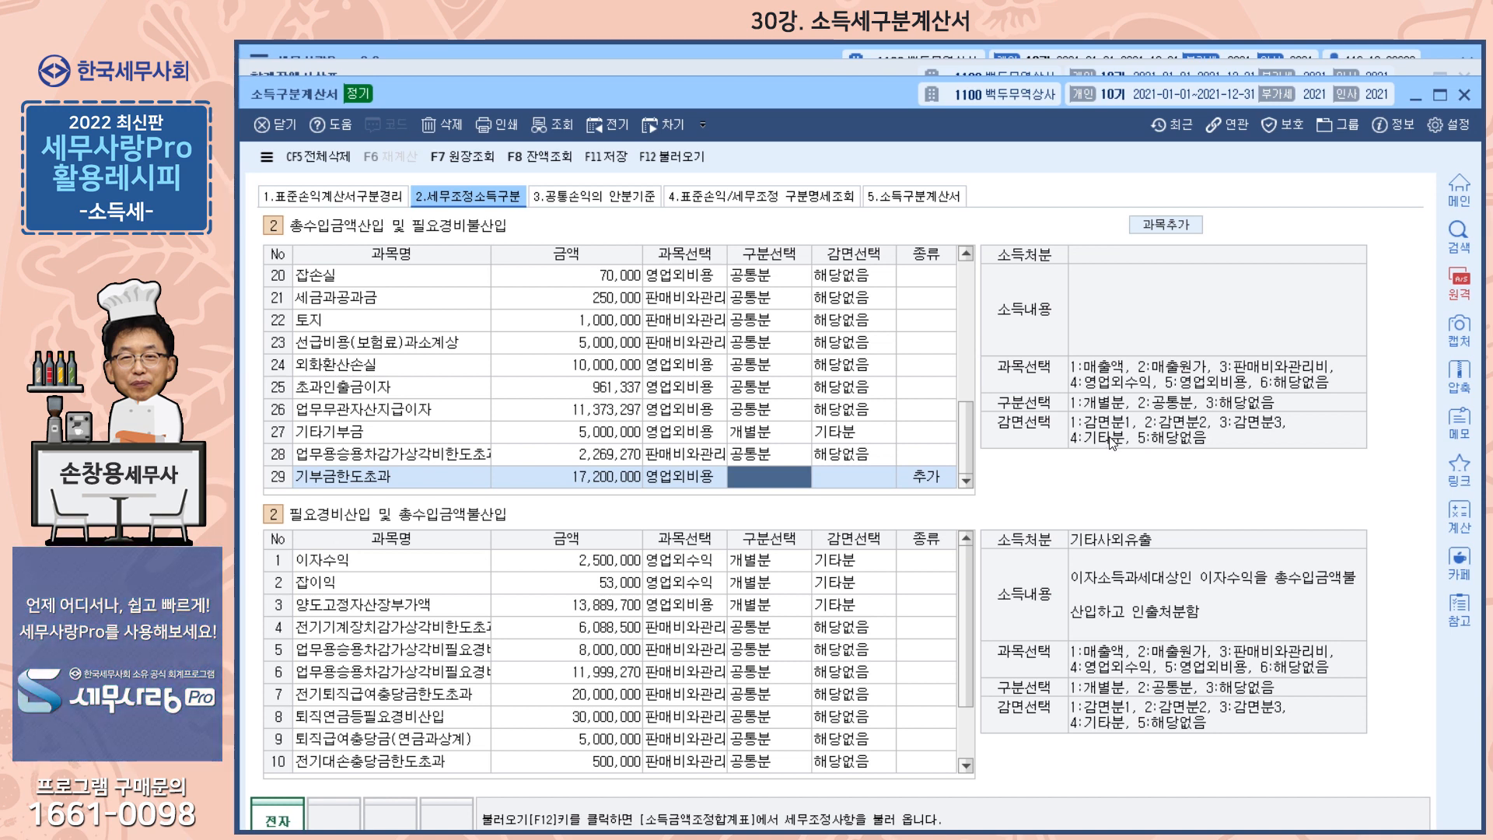
pyautogui.write('2')
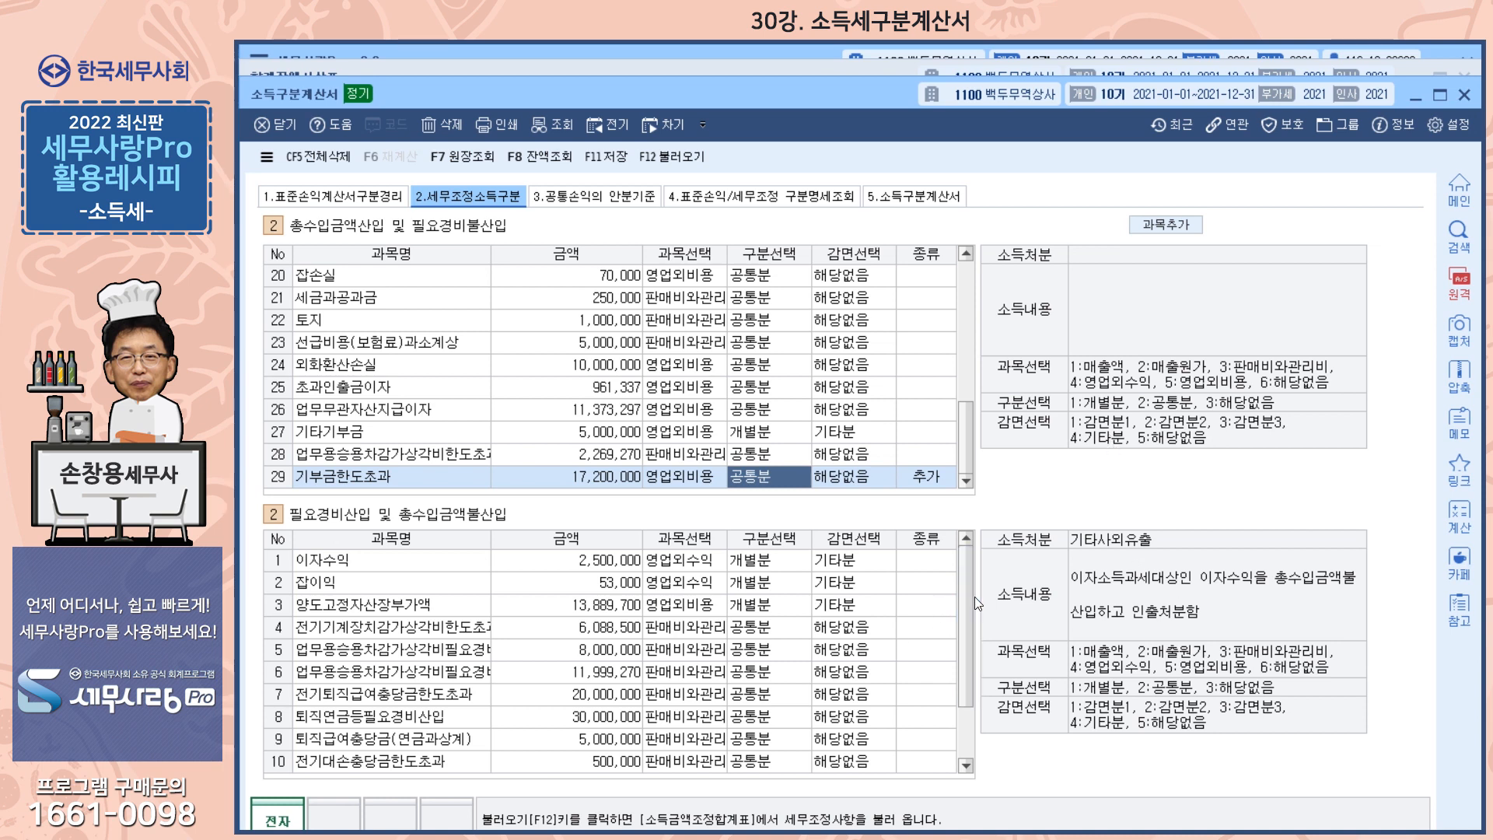
# Classify 기부금이월액필요경비산입 under 필요경비산입 및 총수입금액불산입 as 영업외비용 and 공통분
pyautogui.scroll(-1, 969, 603)
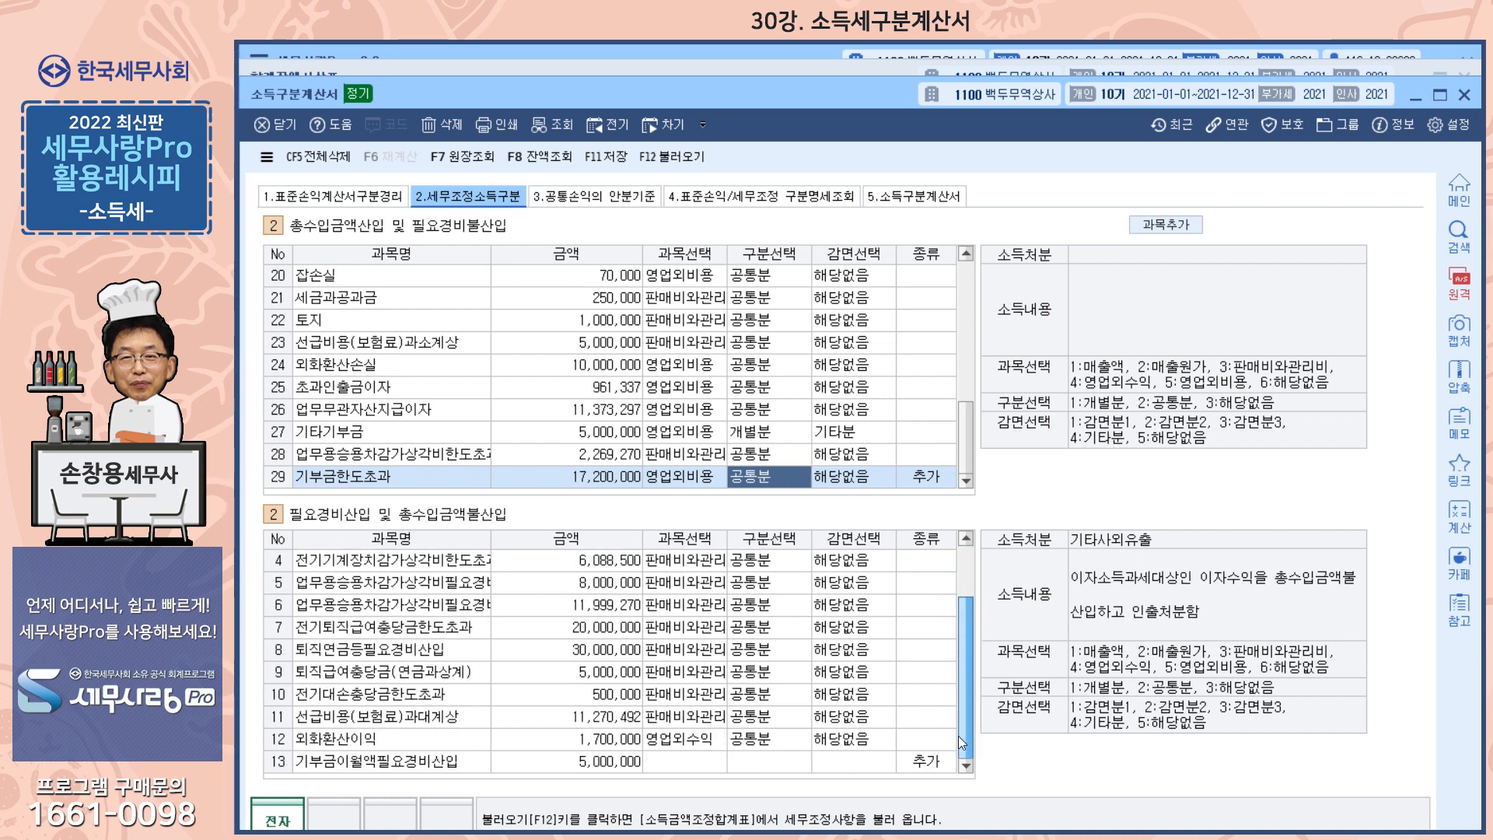
pyautogui.click(683, 763)
pyautogui.write('5')
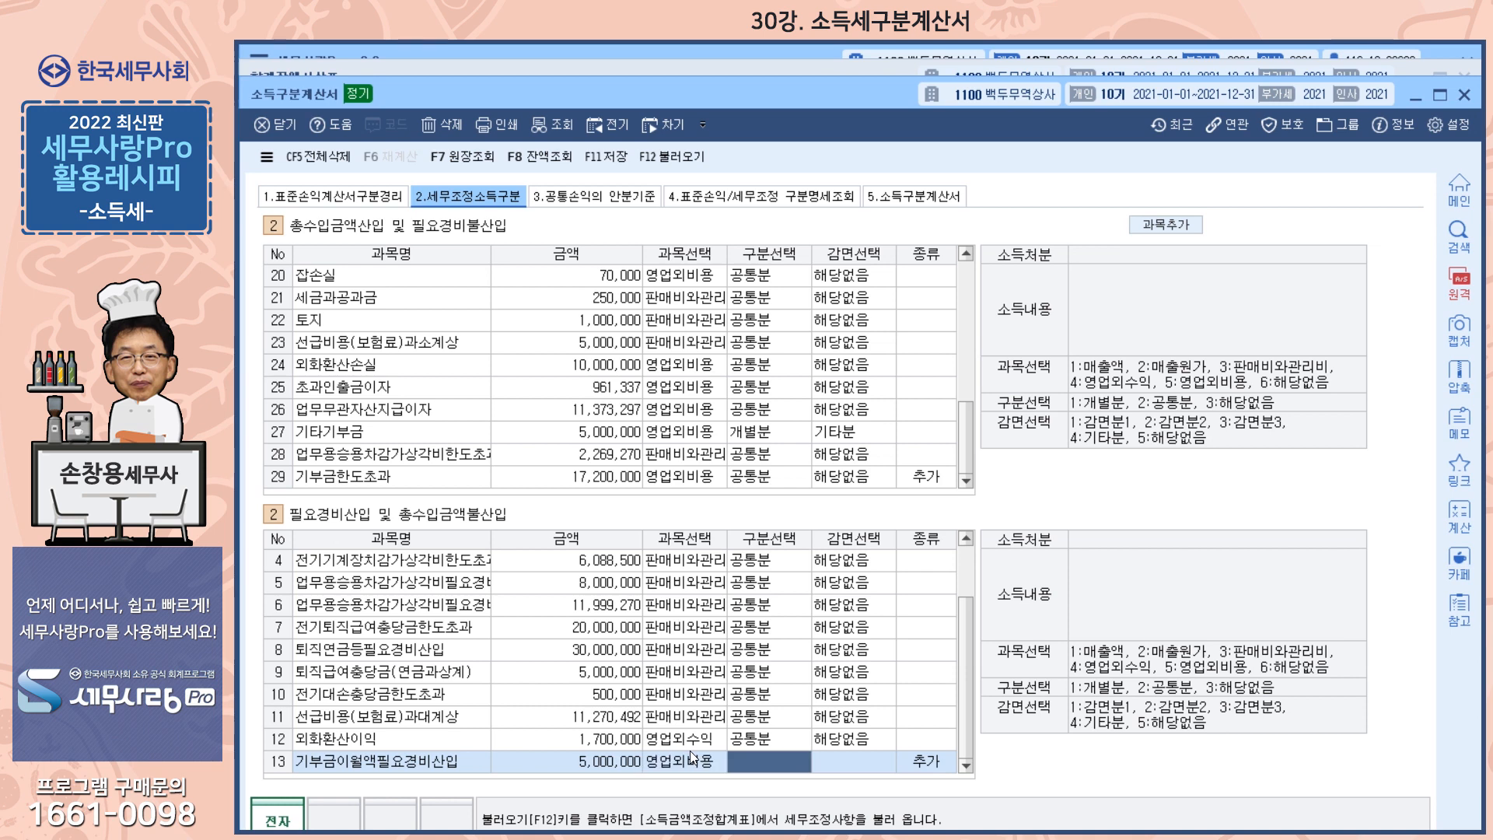
pyautogui.write('2')
# Review the 공통손익의 안분기준, the 표준손익/세무조정 구분명세조회 and the final 소득구분계산서, glancing back at the 합계잔액시산표
pyautogui.click(614, 204)
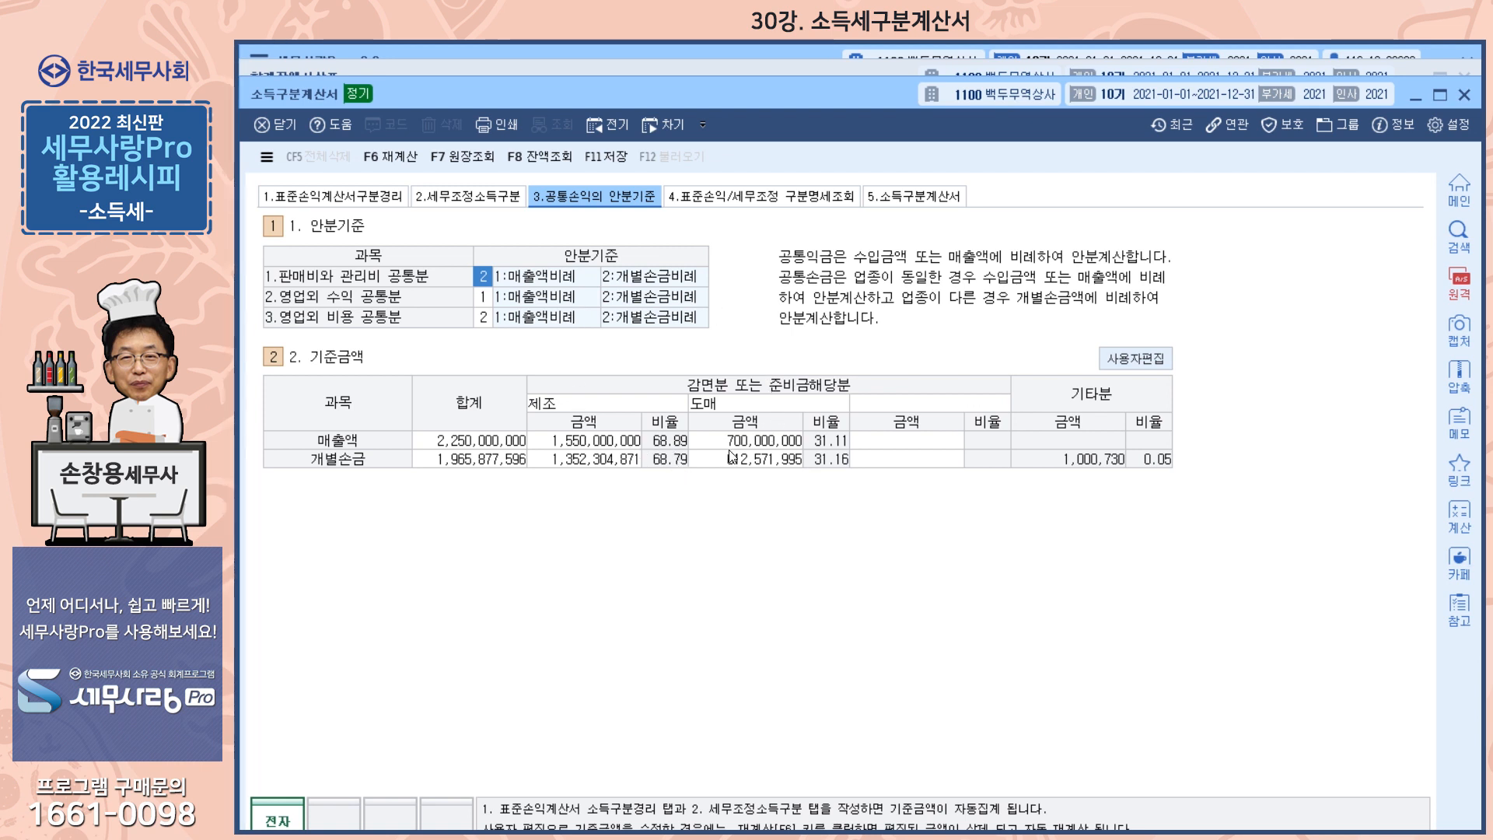
pyautogui.click(752, 196)
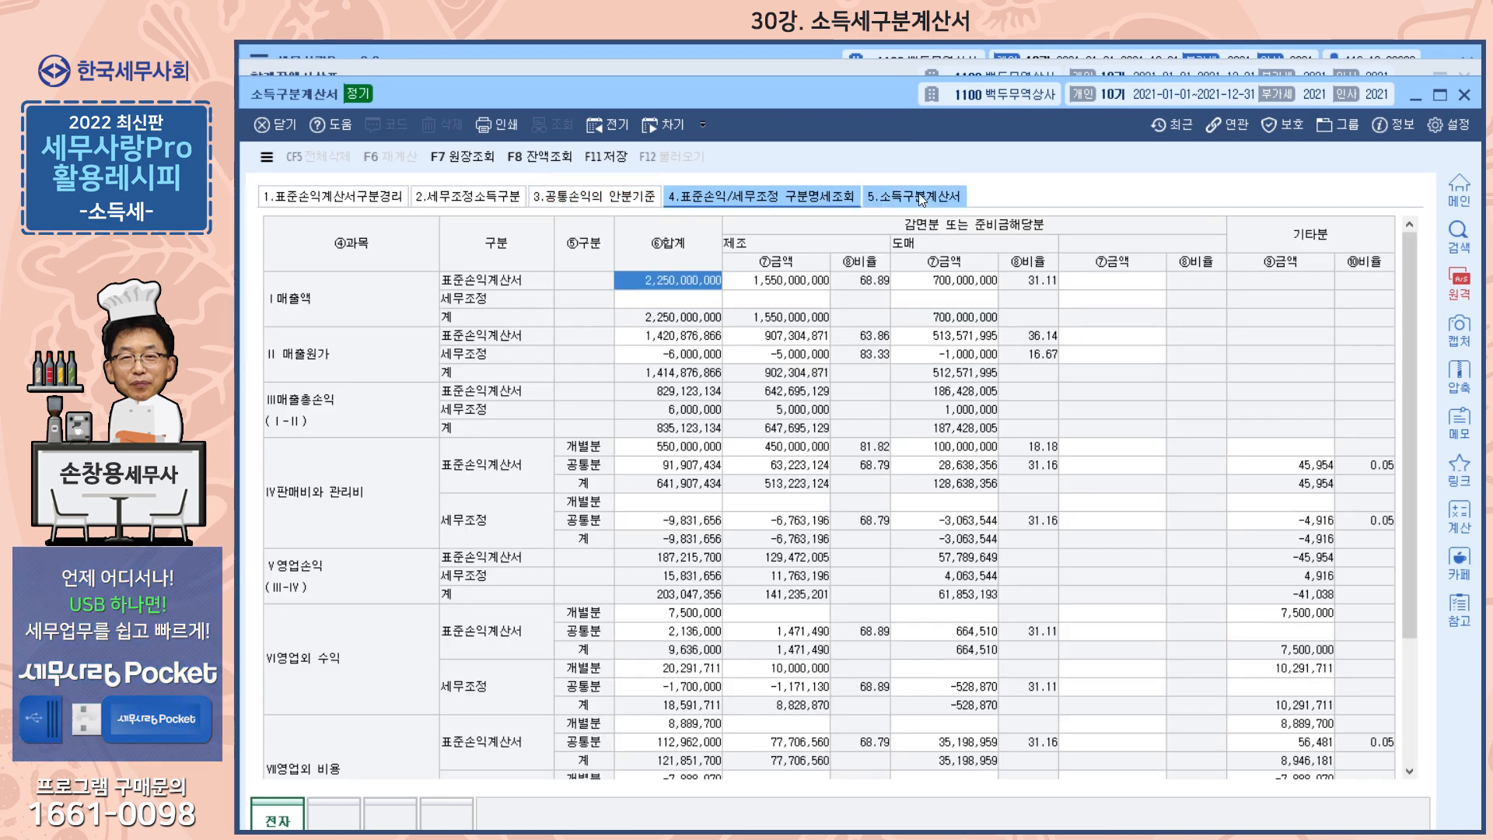
pyautogui.click(917, 196)
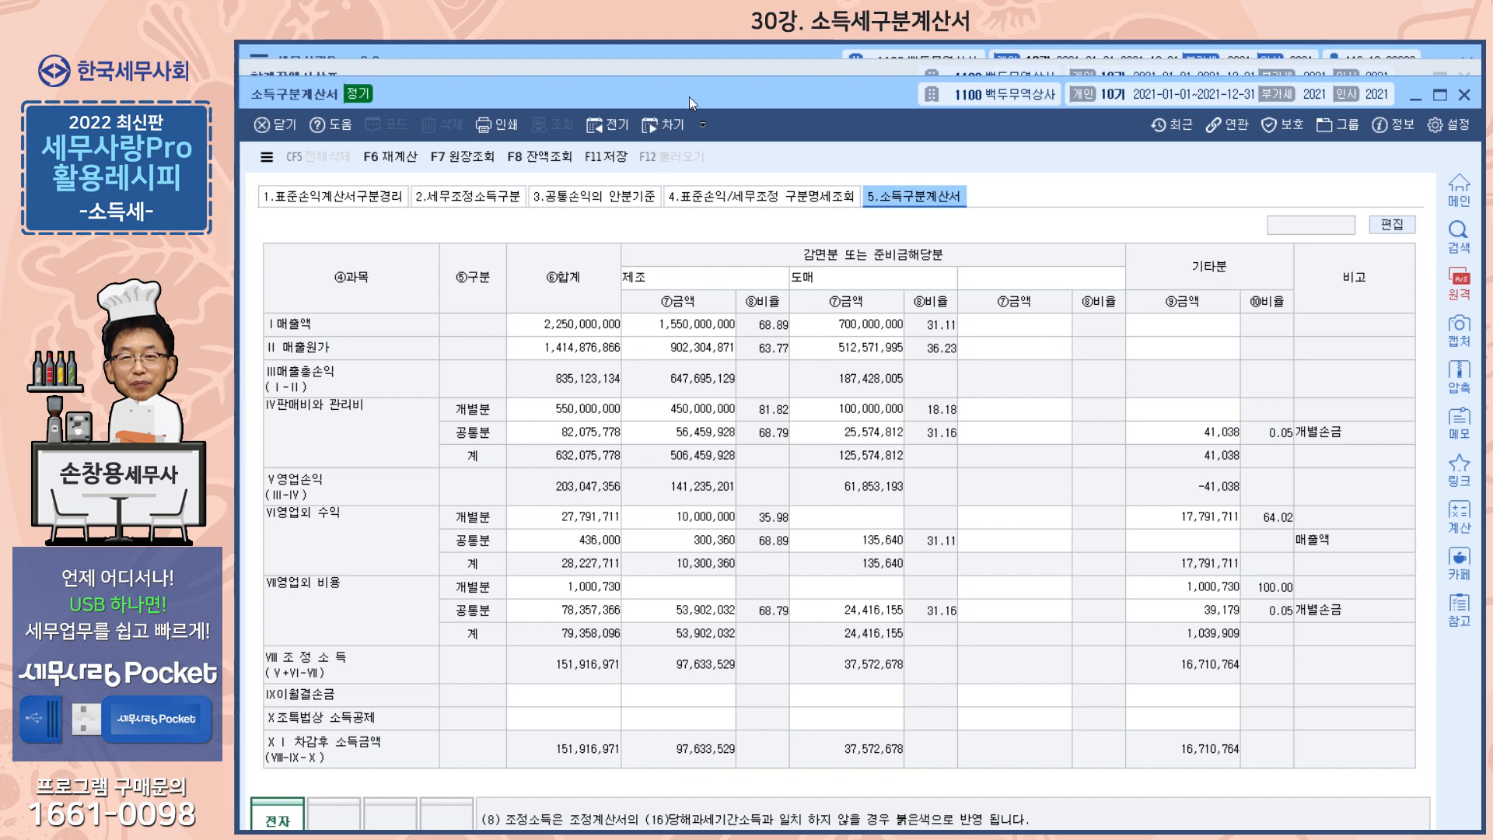
pyautogui.click(702, 68)
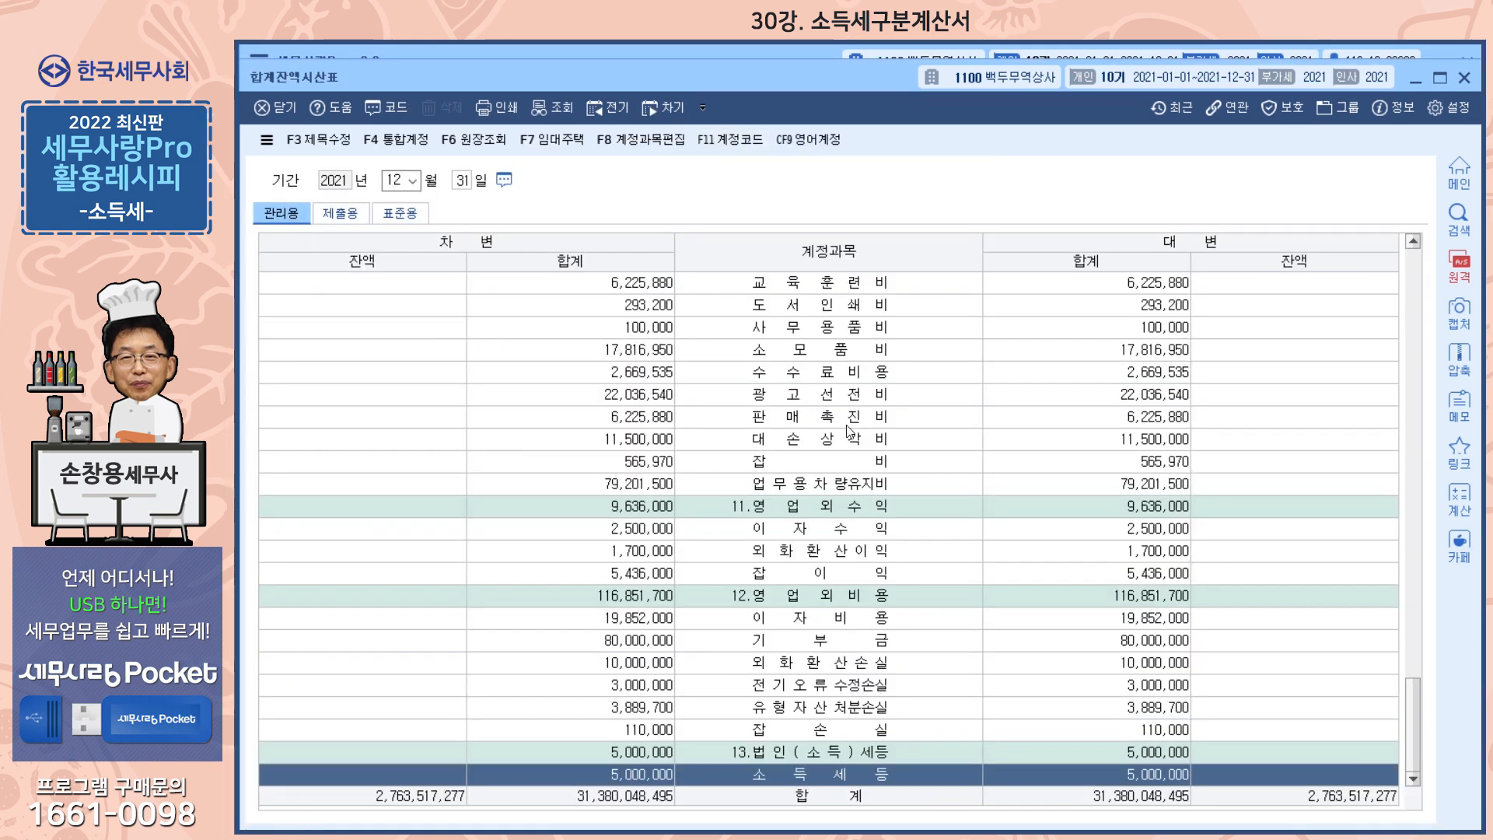
pyautogui.hotkey('alt', 'Tab')
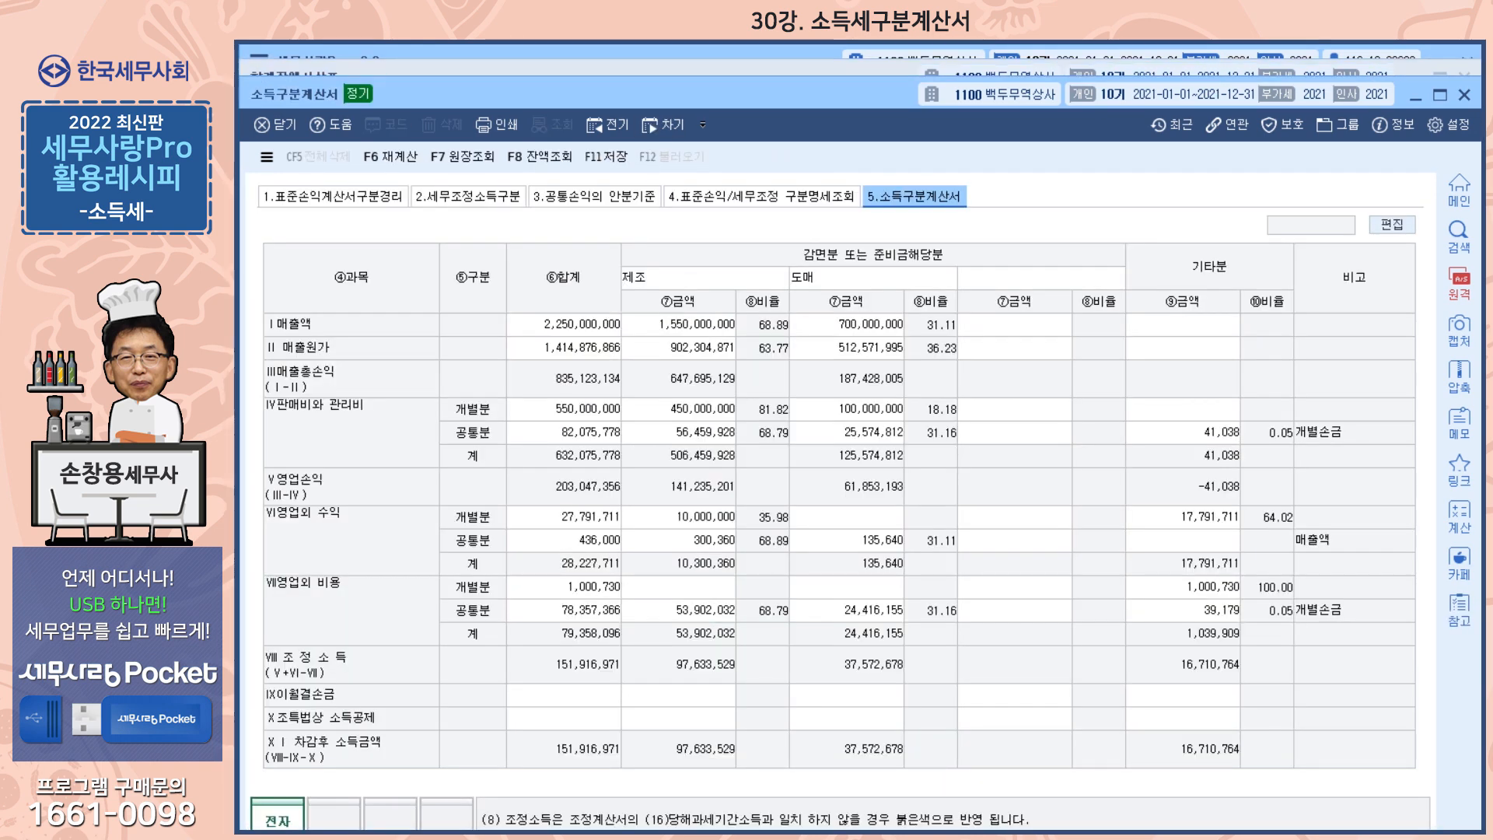